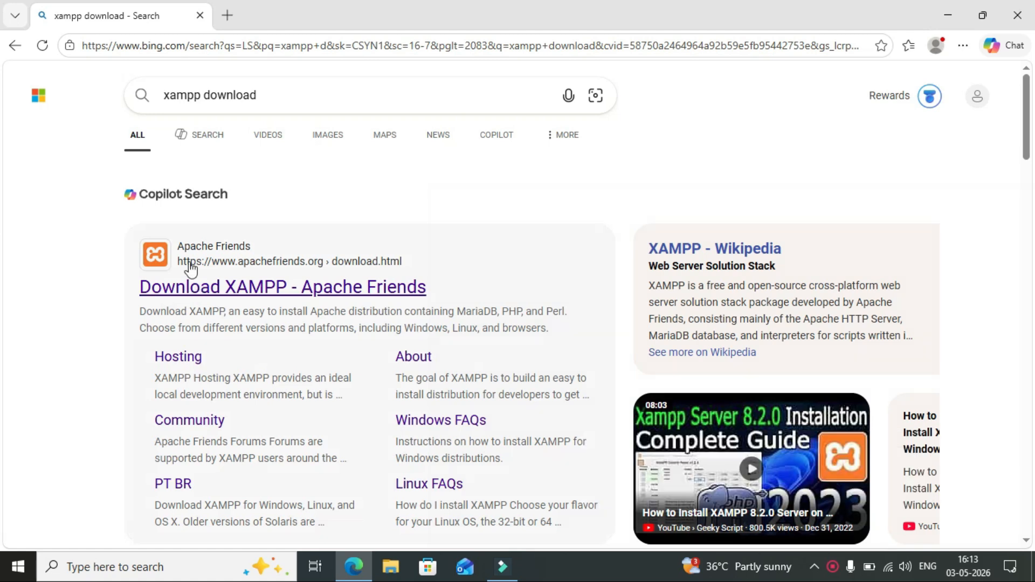
From the Apache Friends page, start downloading the 64-bit XAMPP 8.0.30 installer for Windows.
click(180, 294)
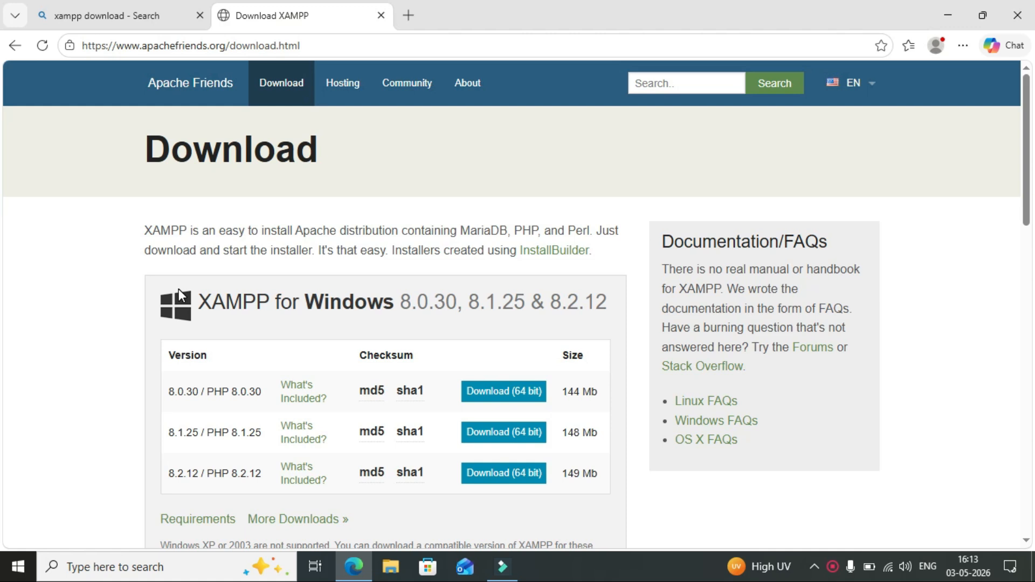
scroll(470, 225, down, 3)
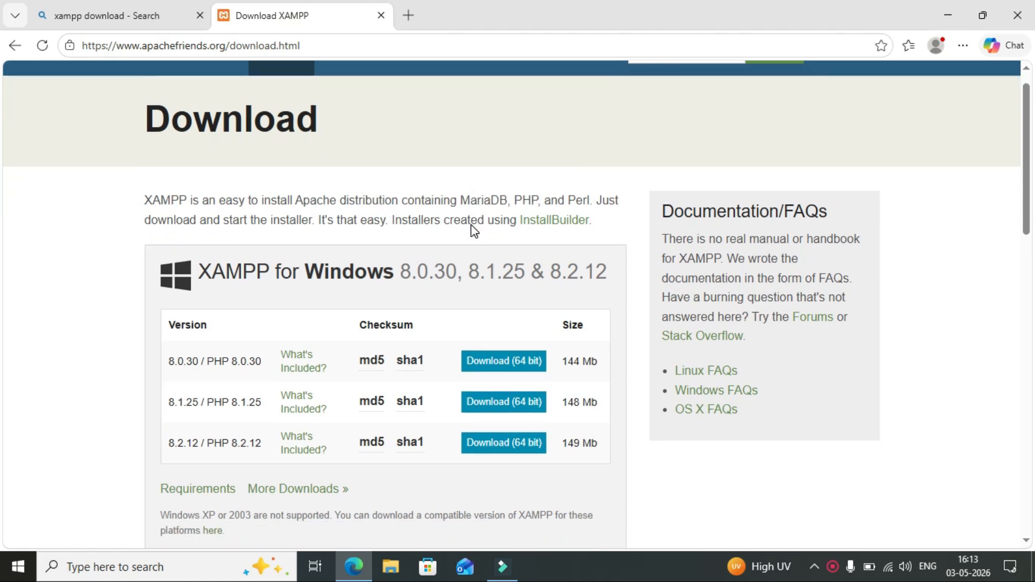
scroll(470, 231, down, 7)
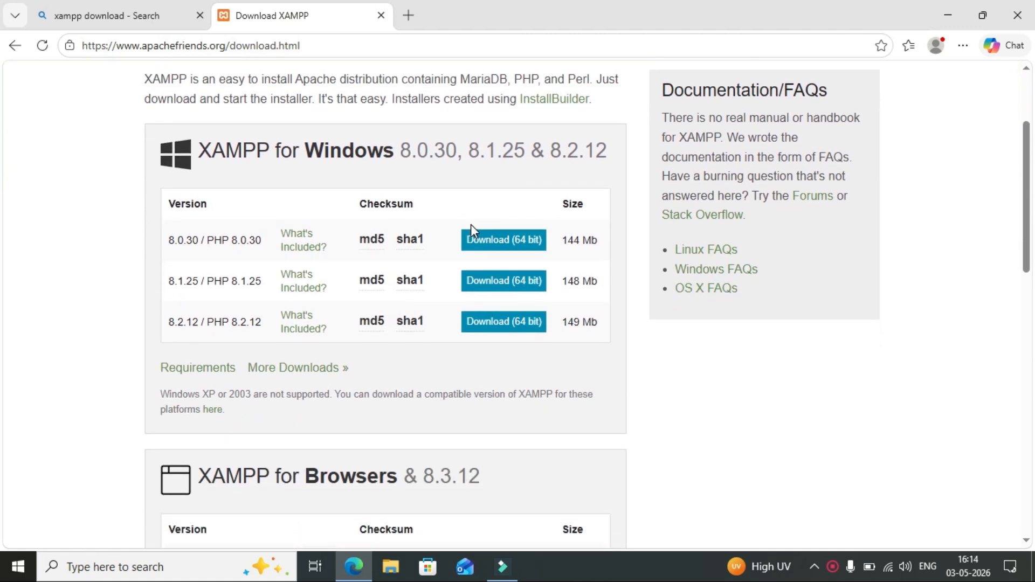
scroll(473, 231, down, 4)
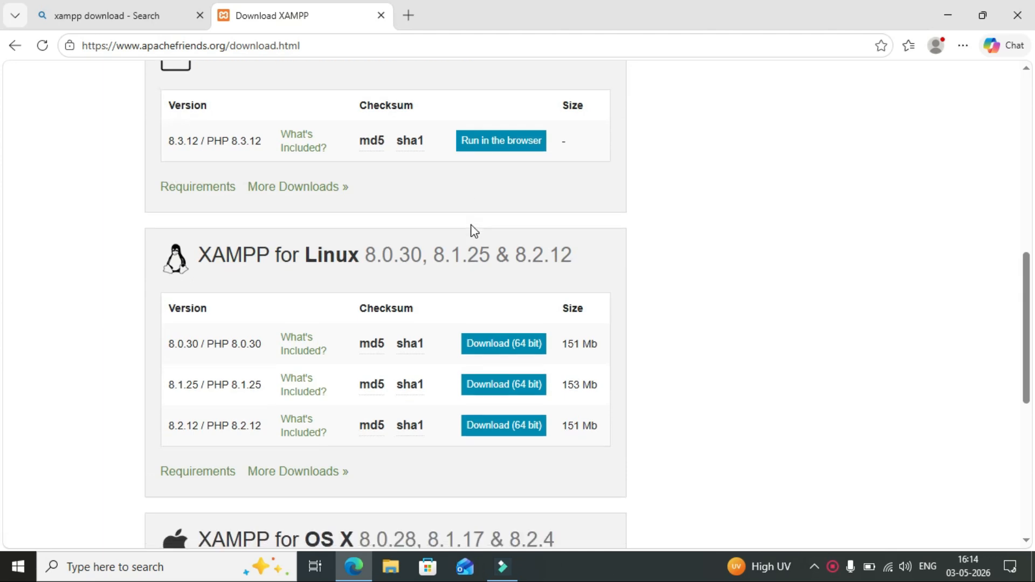
scroll(472, 232, down, 3)
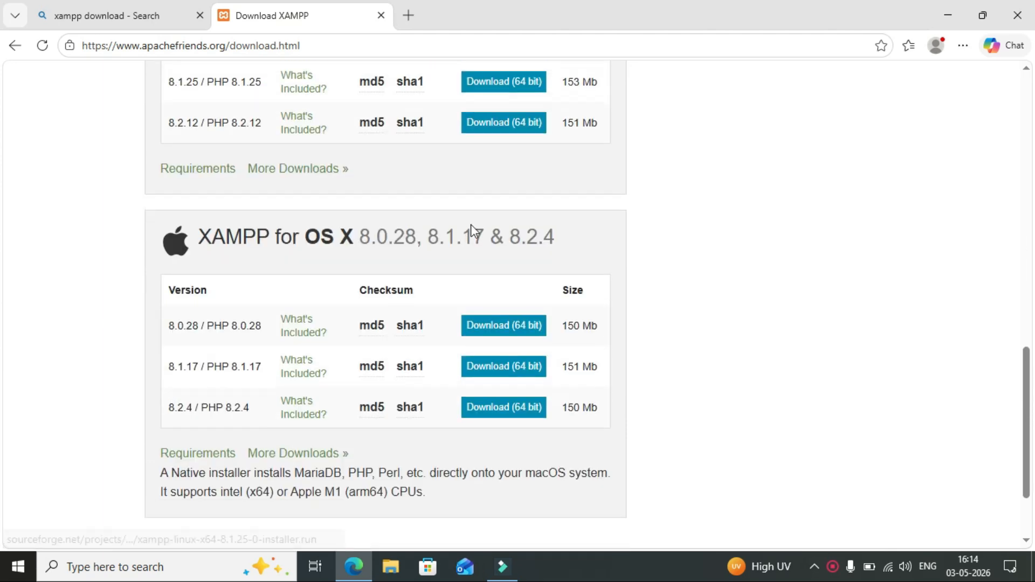
scroll(471, 225, up, 14)
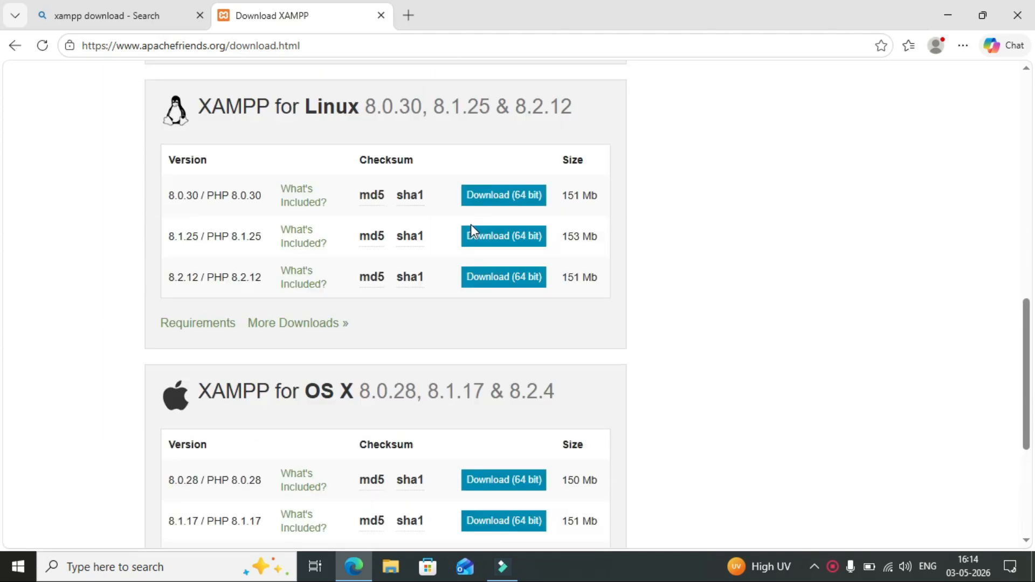
scroll(471, 224, up, 3)
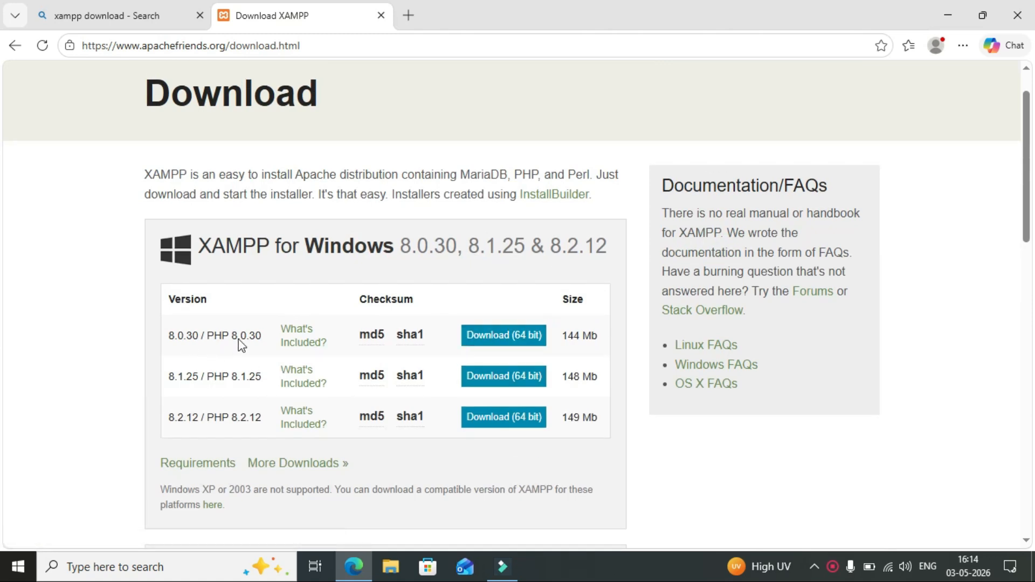
click(494, 342)
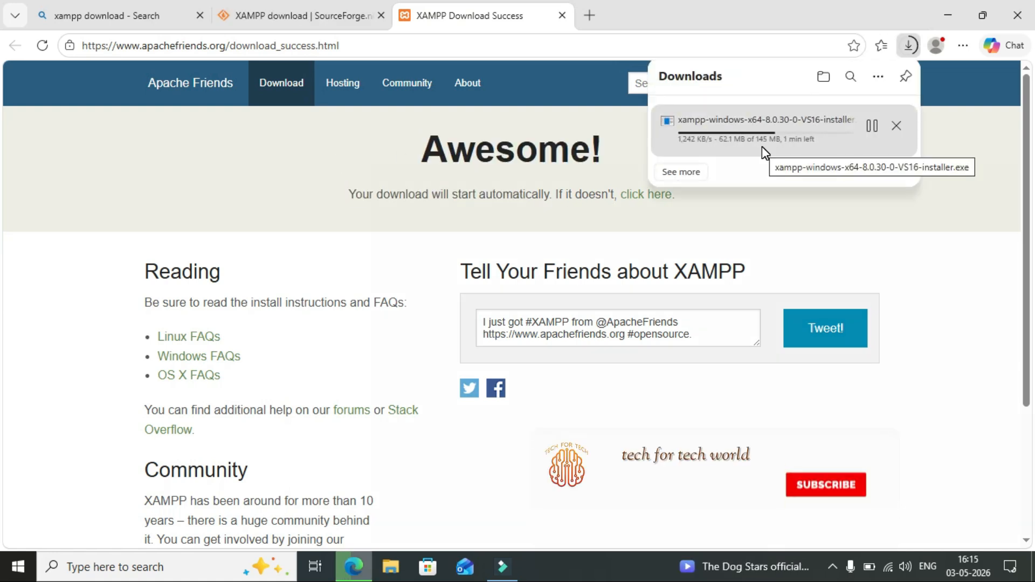
Confirm the XAMPP installer finished in the Downloads folder, then start a new Edge tab.
click(391, 574)
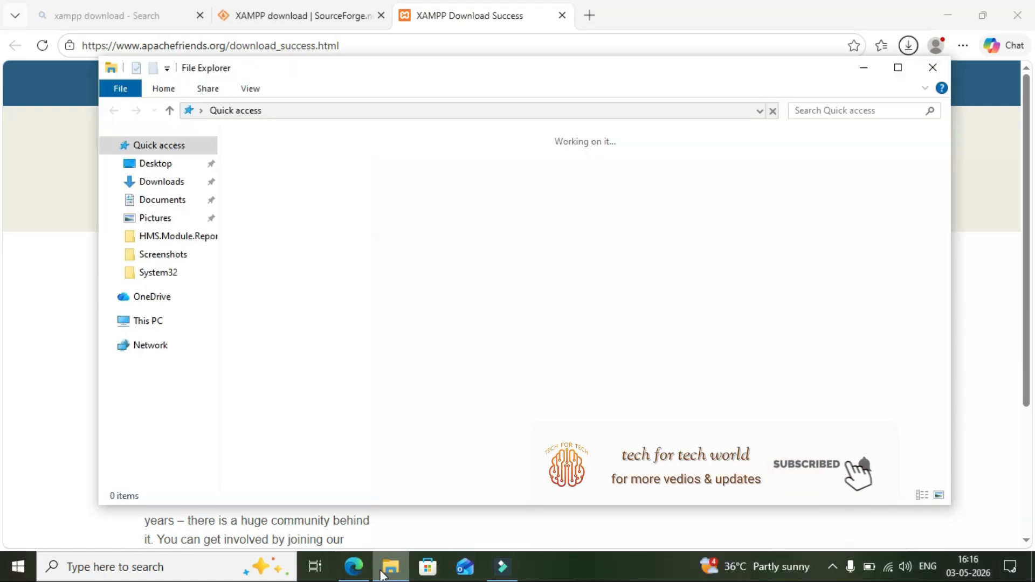
click(162, 183)
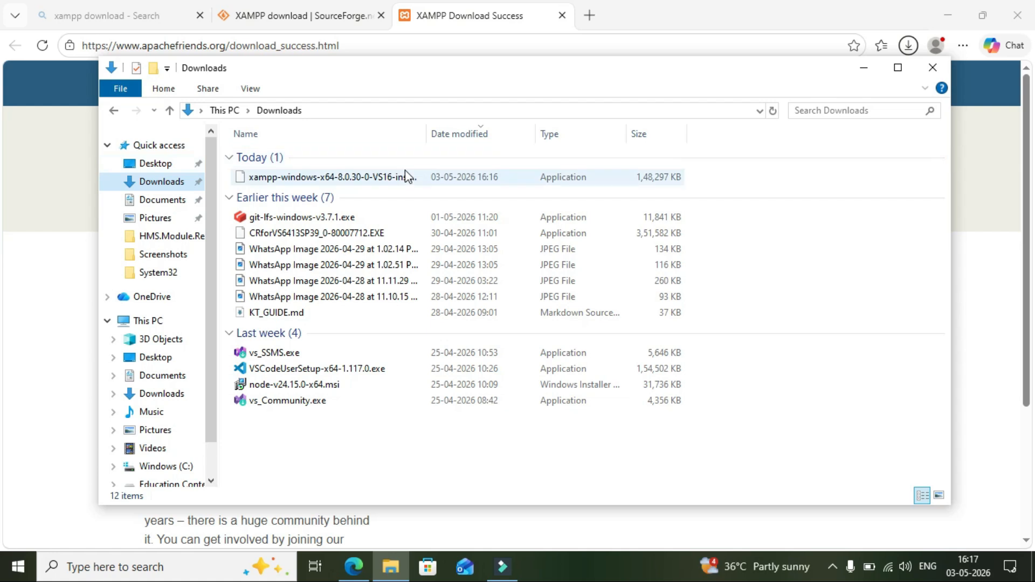
click(771, 112)
click(858, 76)
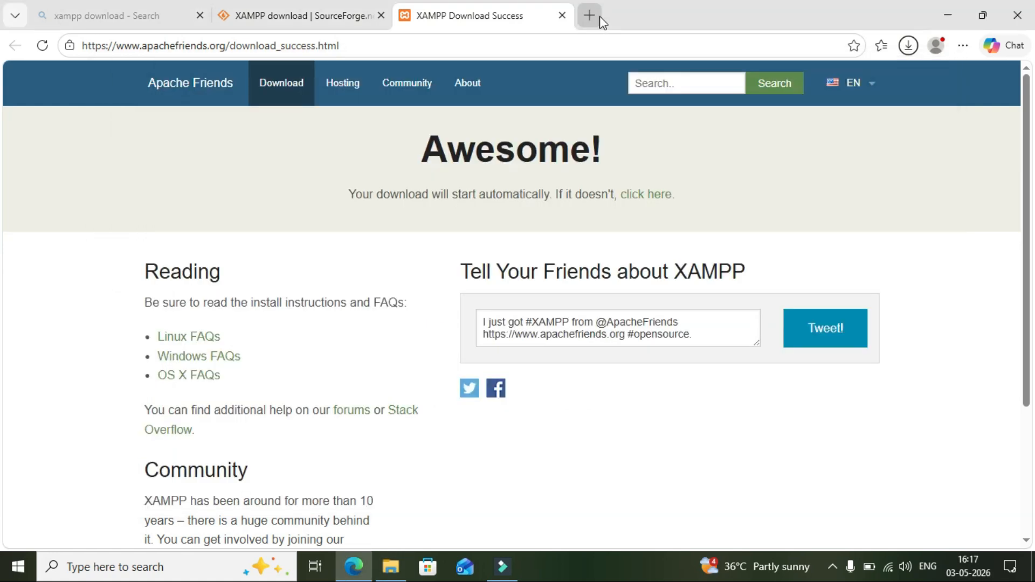
click(600, 21)
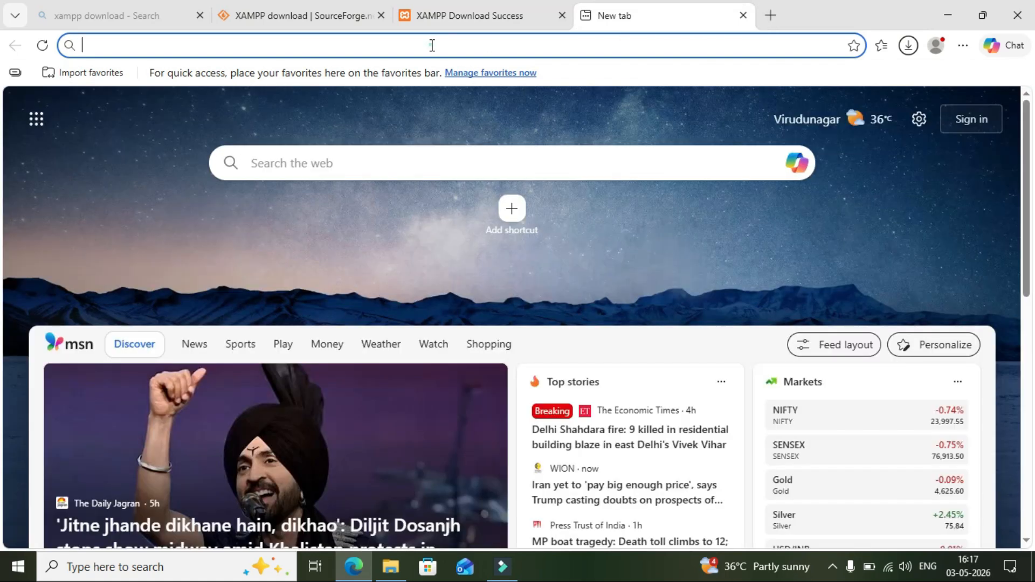
Search the web for 'wordpress download'.
click(432, 46)
text(w)
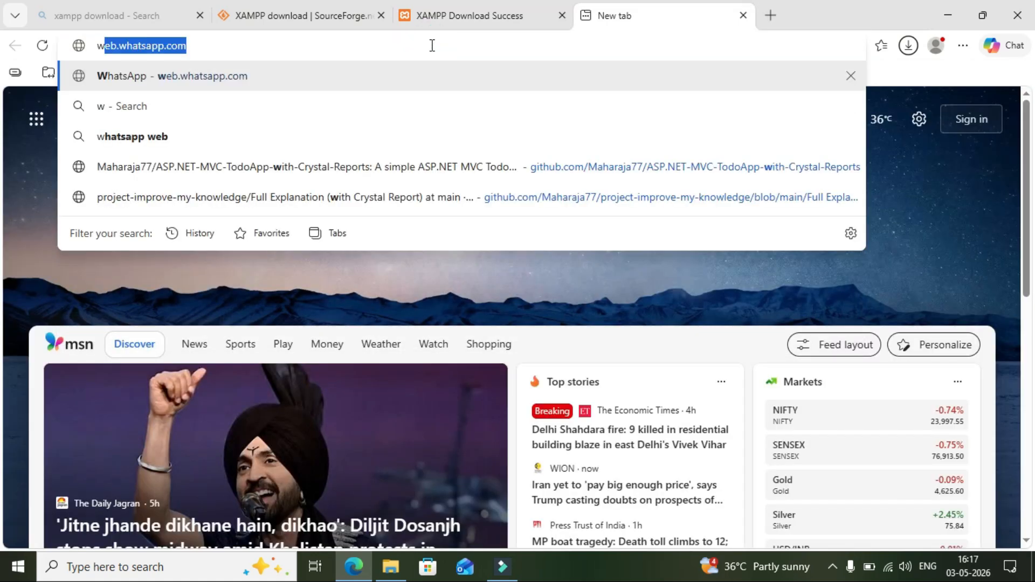
text(ordpress download)
key(Return)
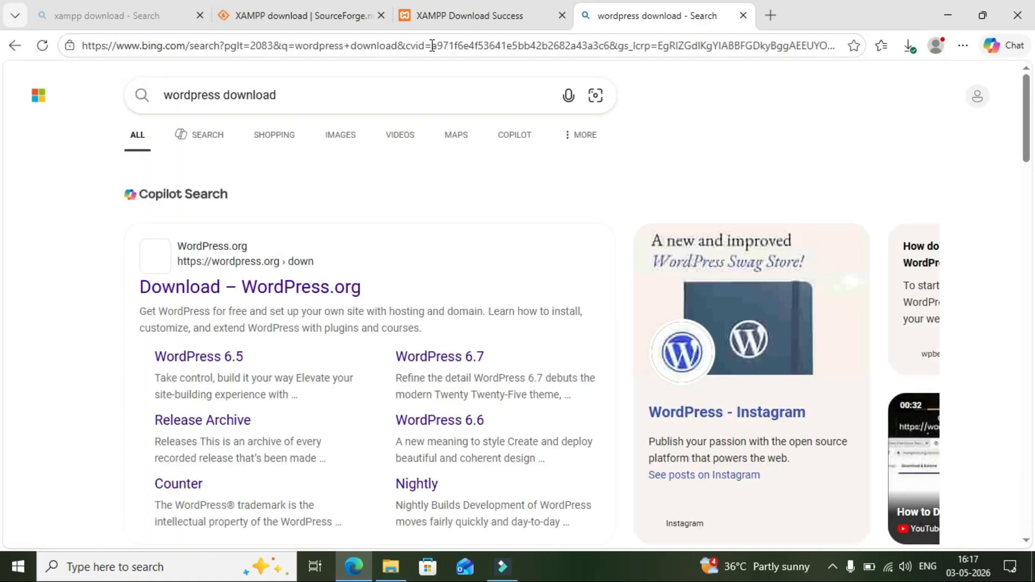
Download WordPress 6.9.4 from the WordPress.org download page.
click(200, 298)
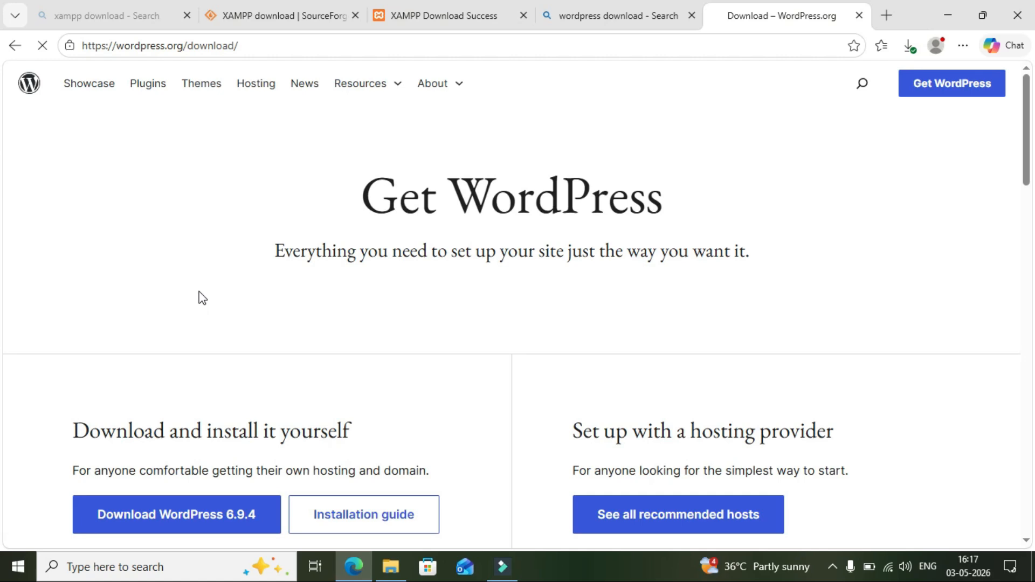
scroll(202, 298, down, 2)
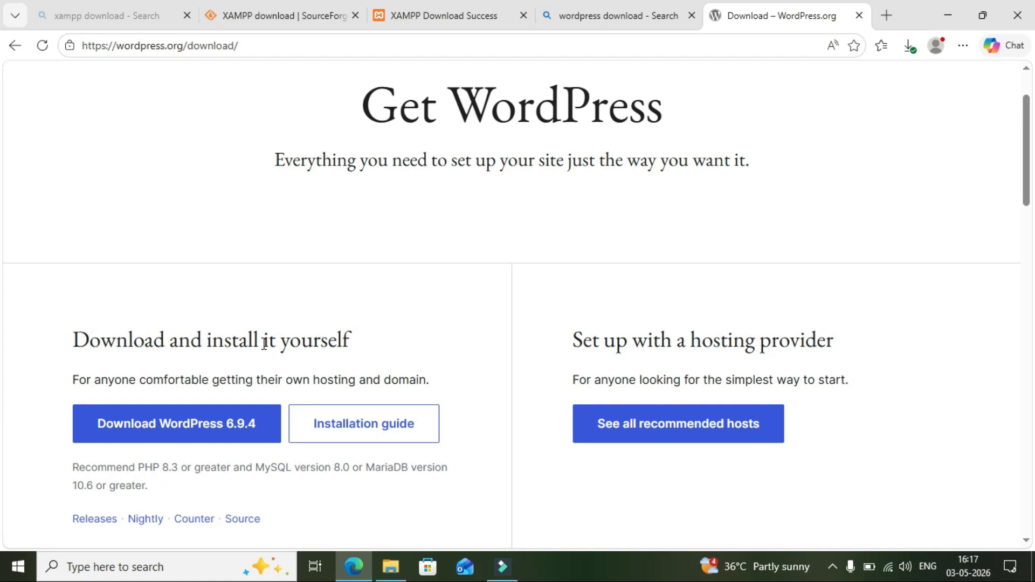
scroll(264, 344, up, 1)
scroll(263, 344, up, 1)
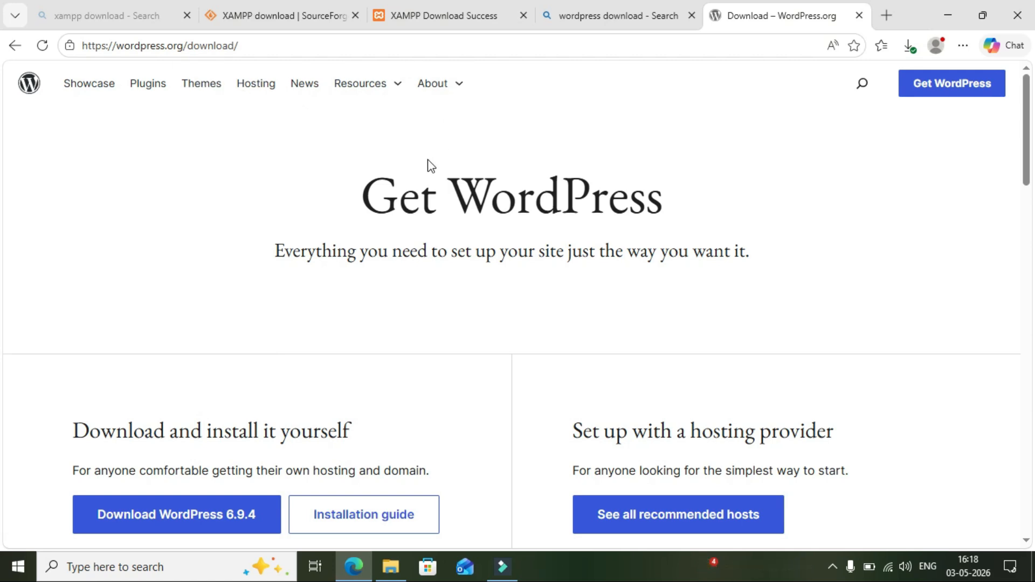
scroll(517, 310, down, 2)
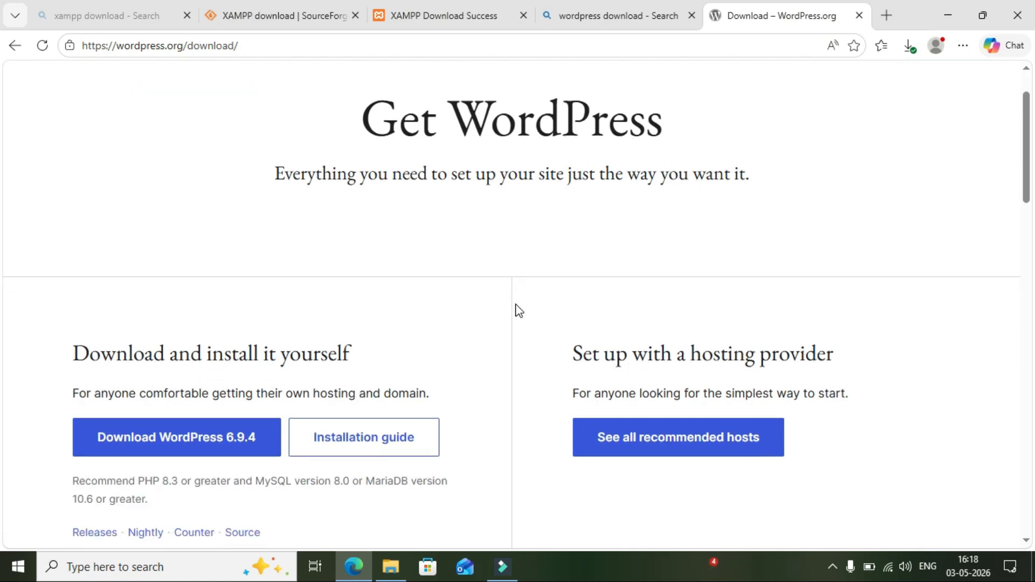
scroll(517, 310, down, 1)
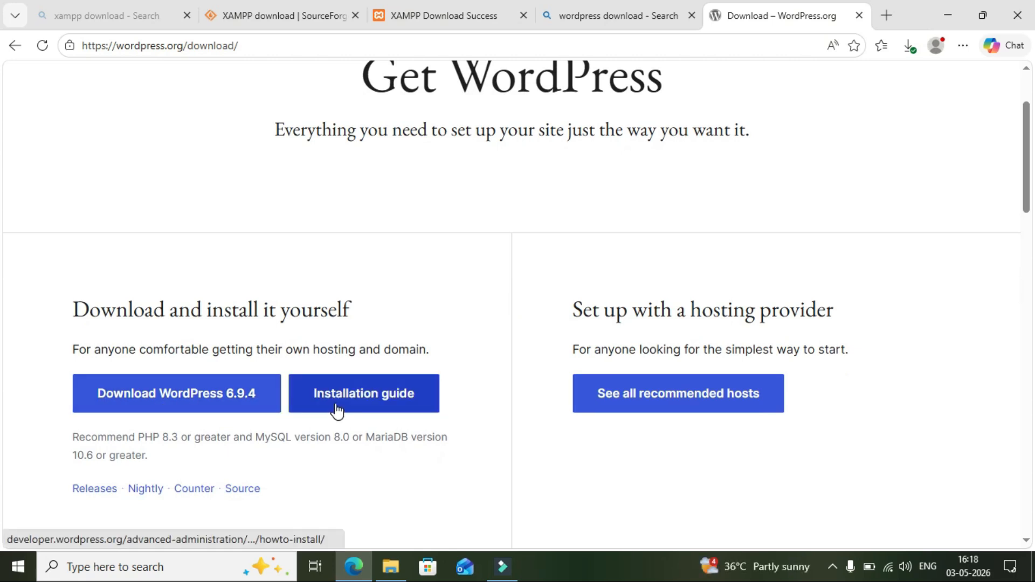
click(162, 401)
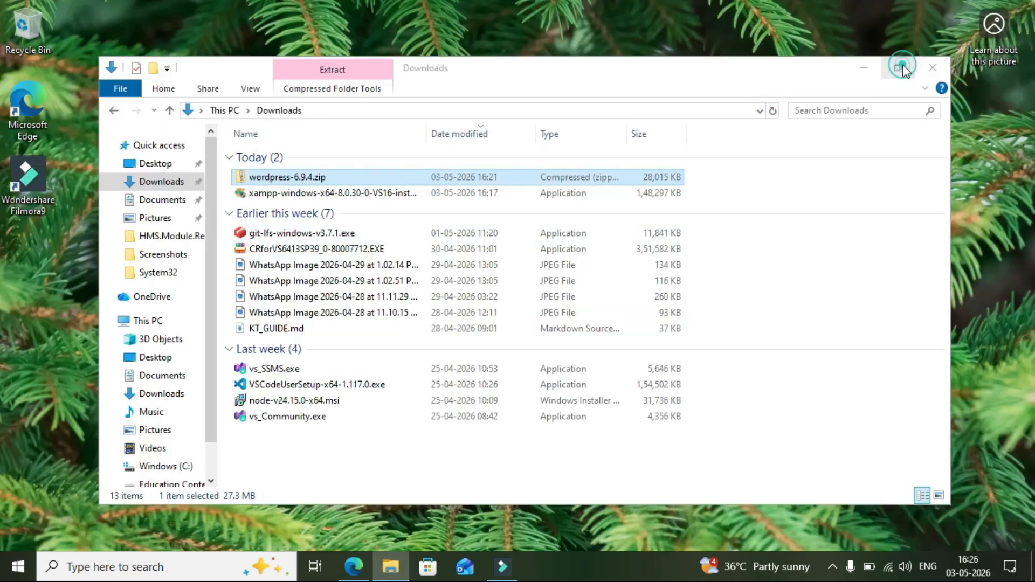
Launch the downloaded XAMPP installer and dismiss the UAC warning.
double_click(271, 131)
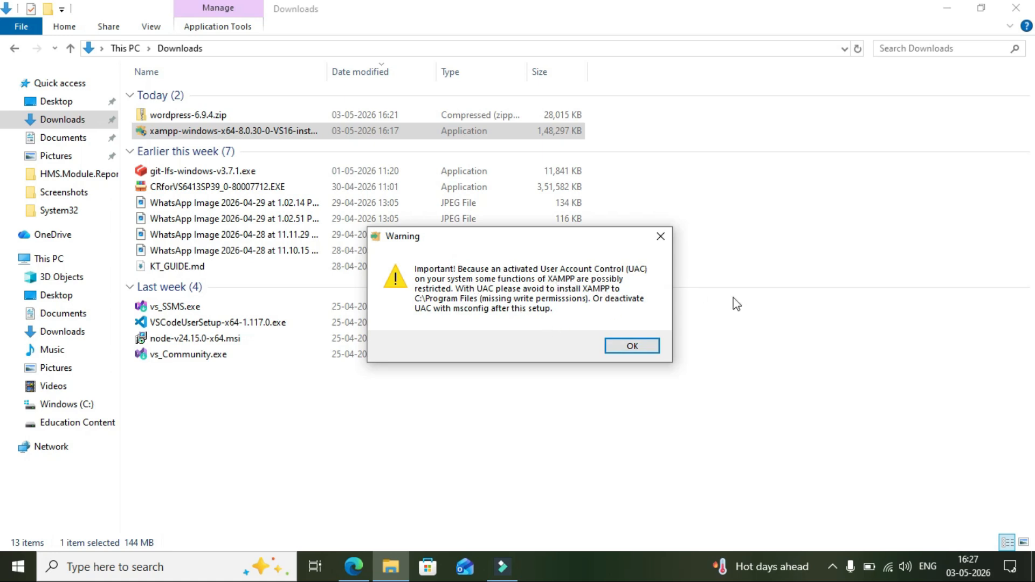
click(630, 349)
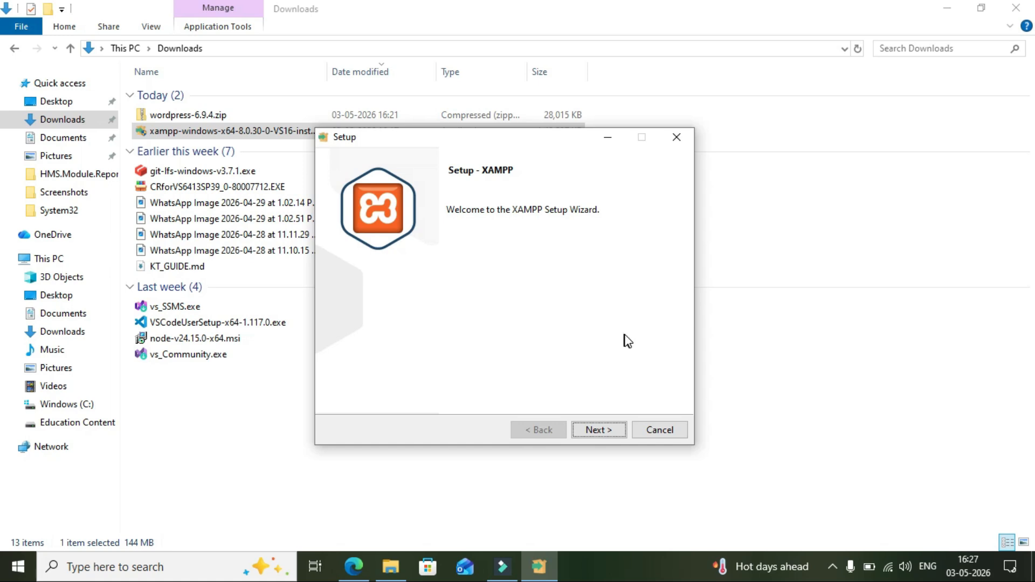
Install XAMPP into C:\xampp with the default components and language.
click(594, 433)
click(604, 431)
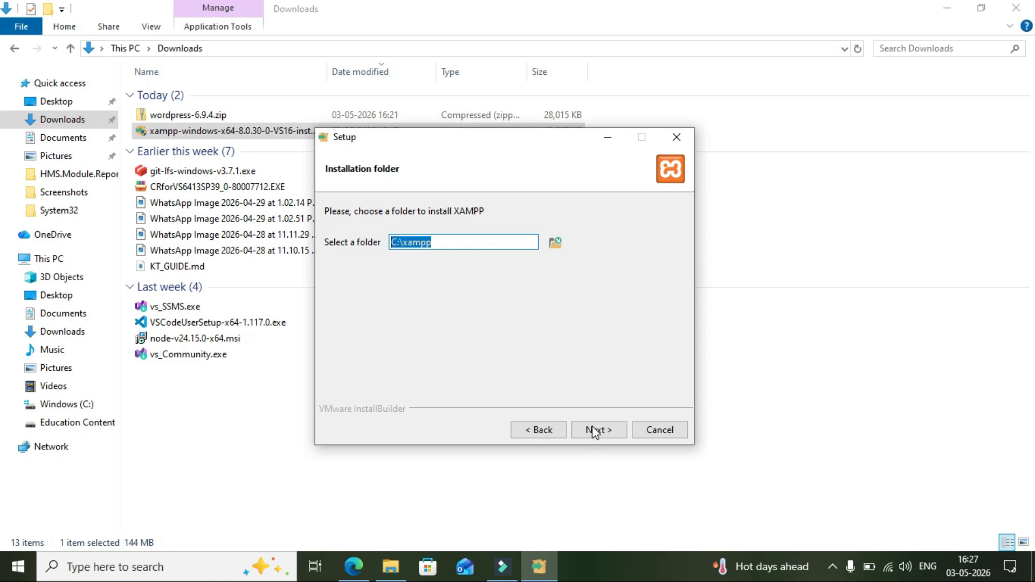
click(597, 431)
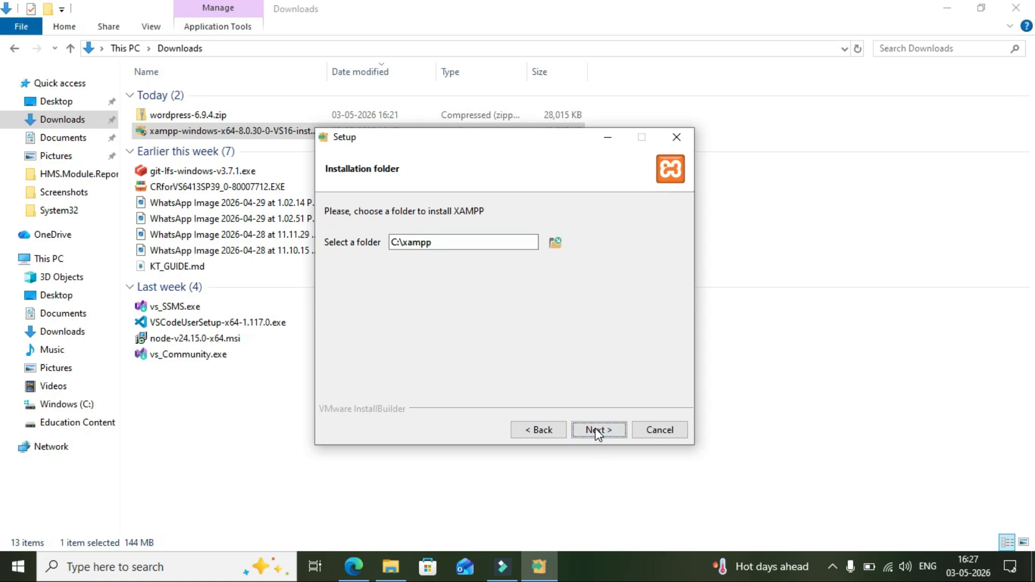
click(596, 431)
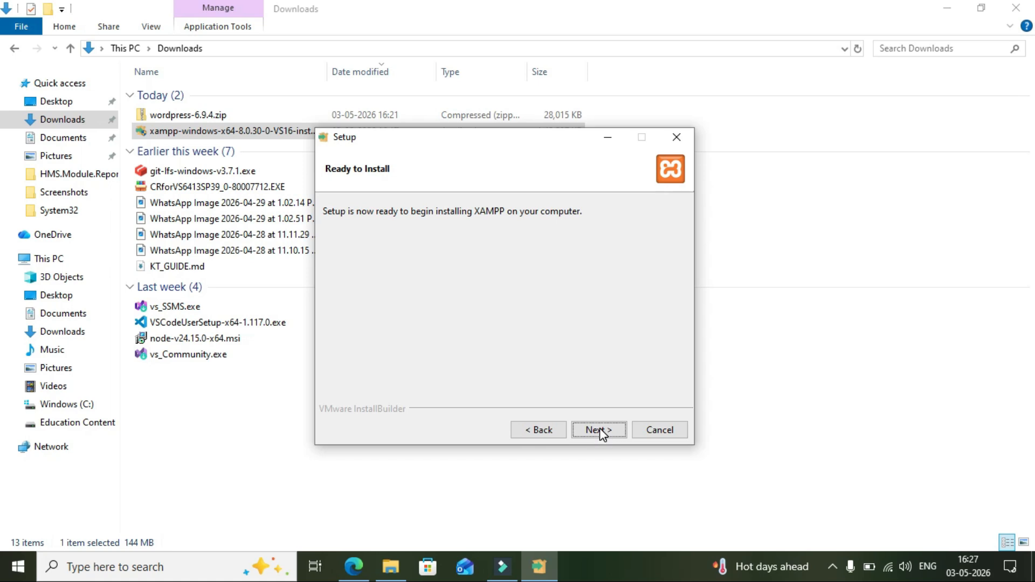
click(600, 429)
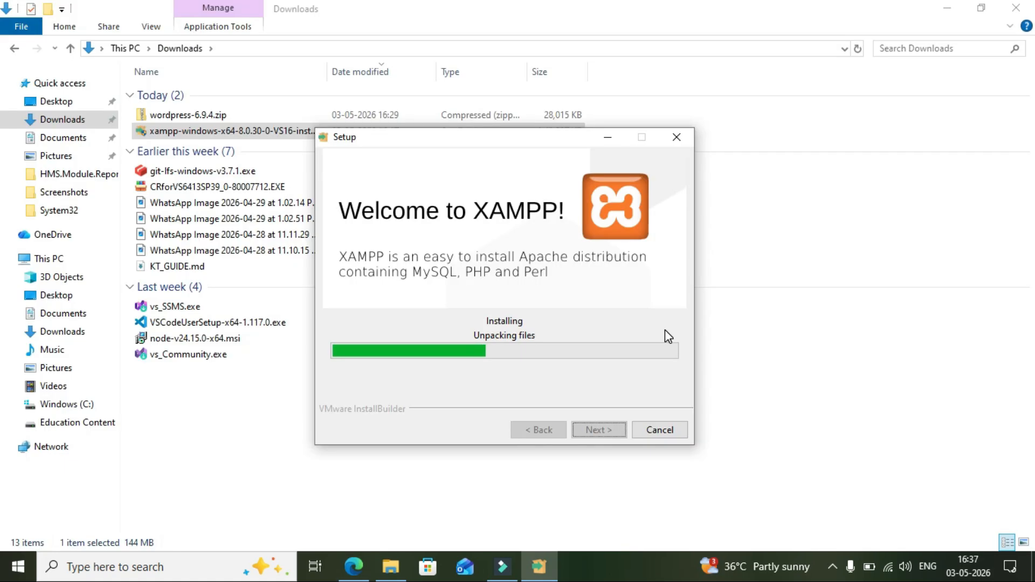
Allow Apache through the firewall and finish the XAMPP setup wizard.
click(947, 8)
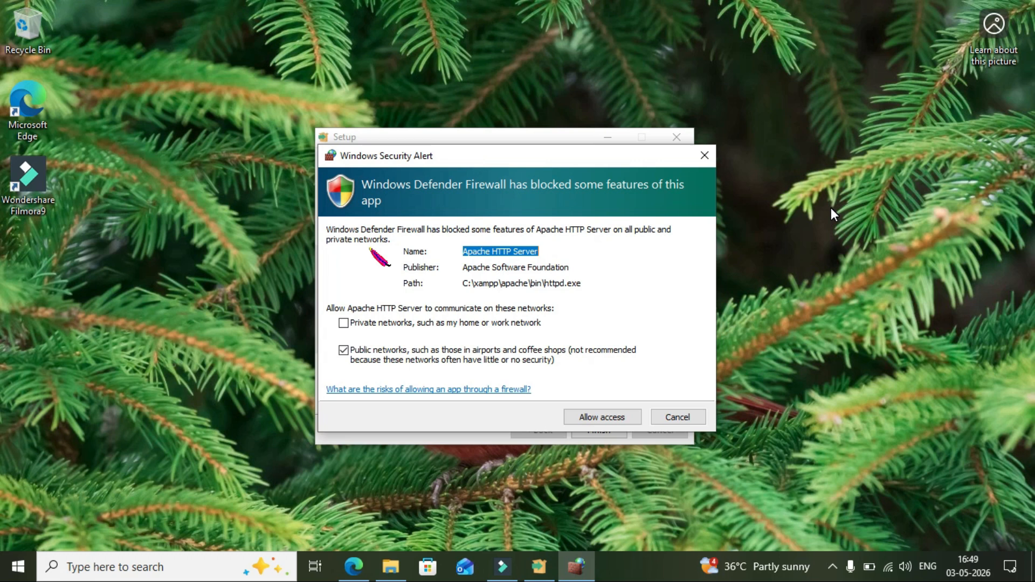
click(602, 417)
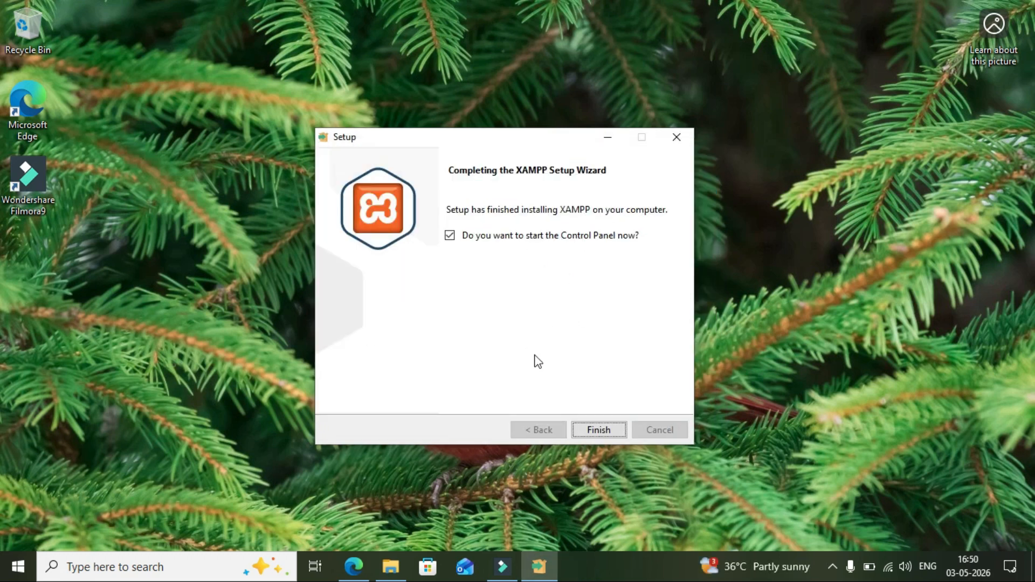
click(596, 430)
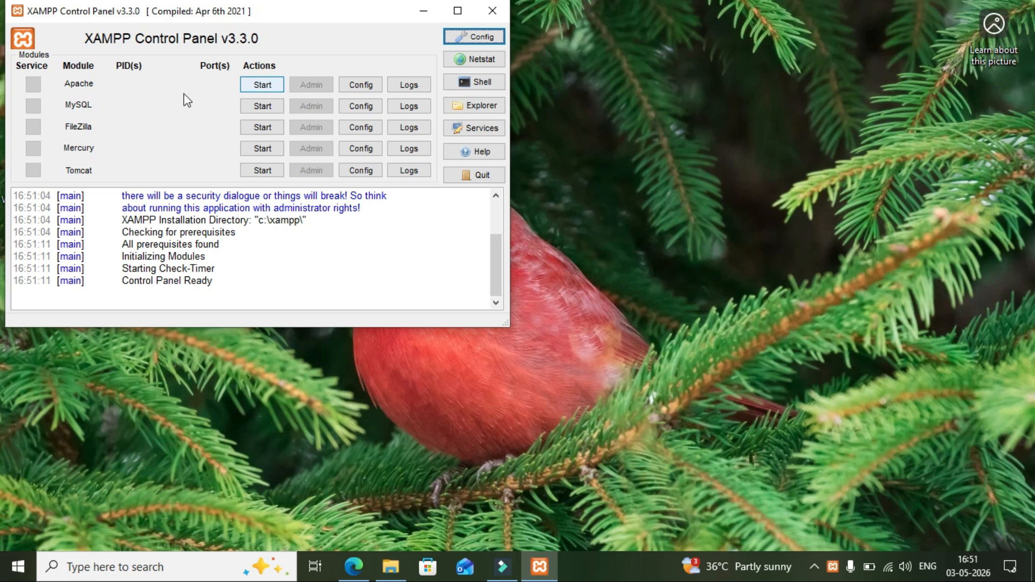
Start the Apache and MySQL servers in XAMPP Control Panel.
click(65, 84)
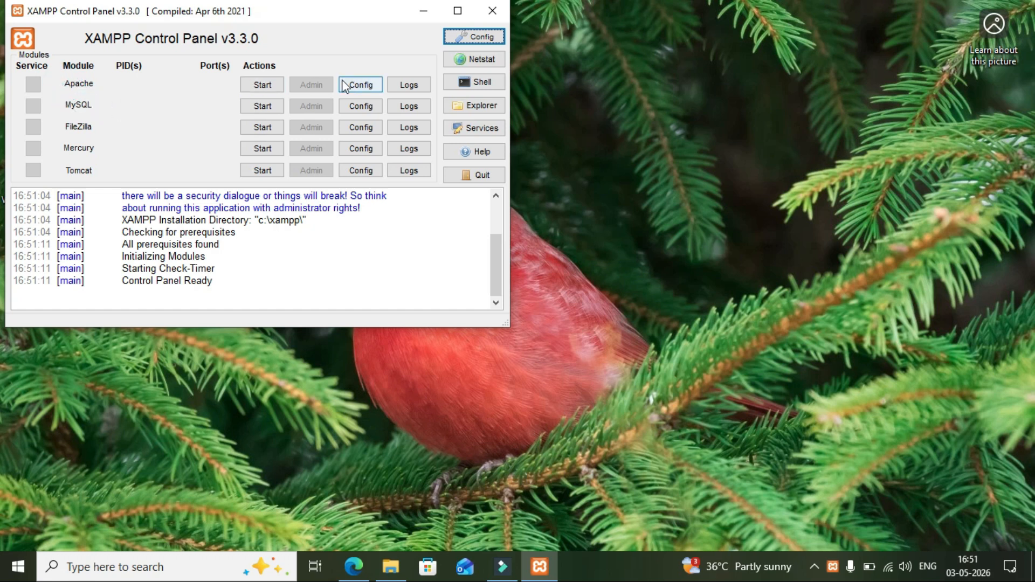
click(263, 86)
click(267, 108)
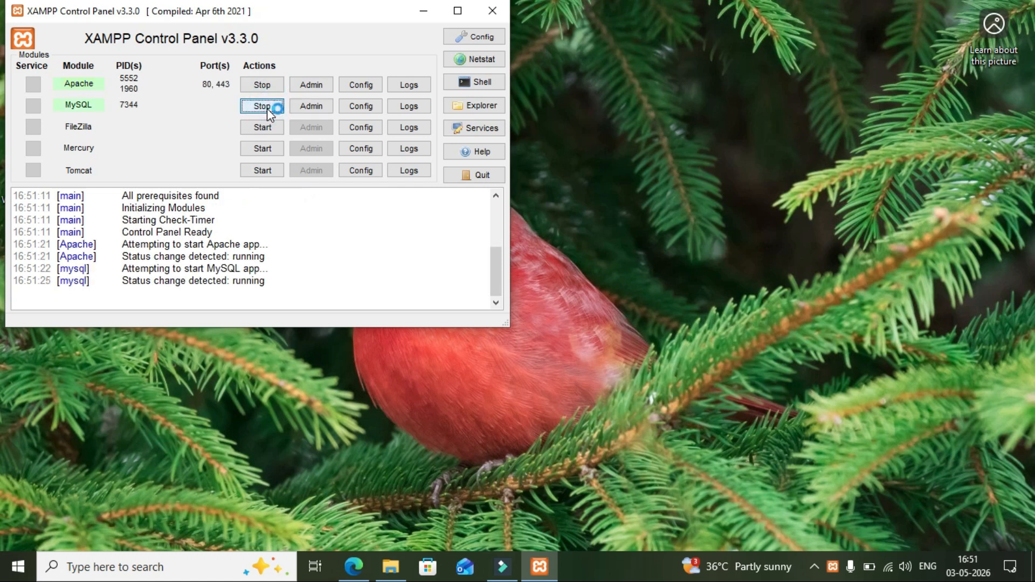
Open phpMyAdmin through MySQL's Admin and allow mysqld.exe through the firewall.
click(309, 106)
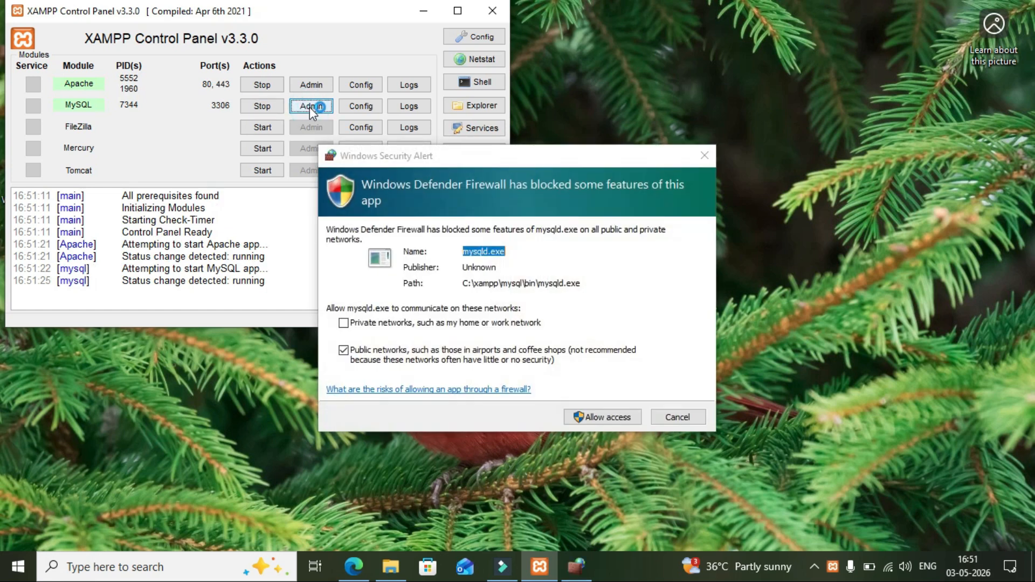
click(596, 419)
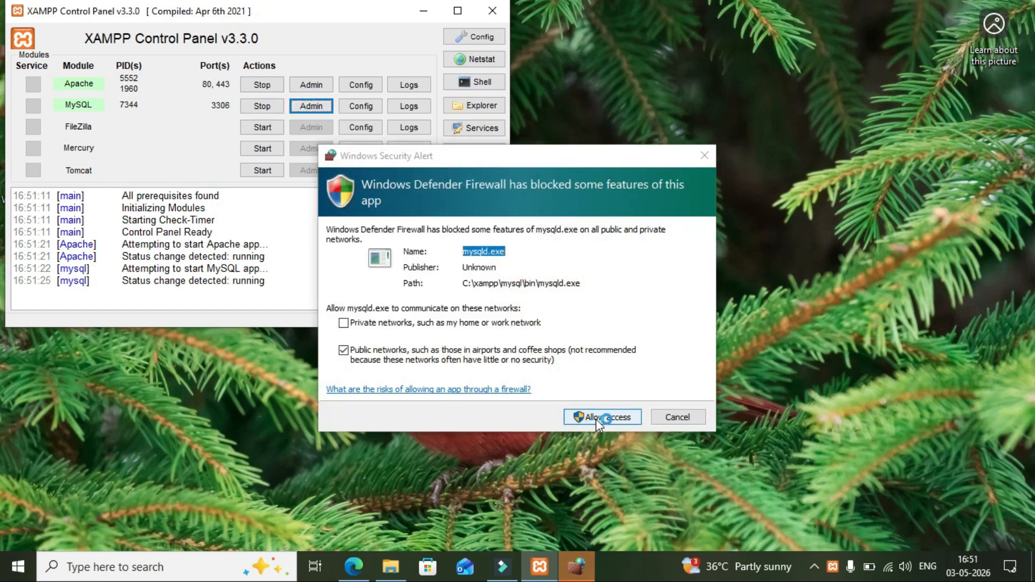
click(595, 418)
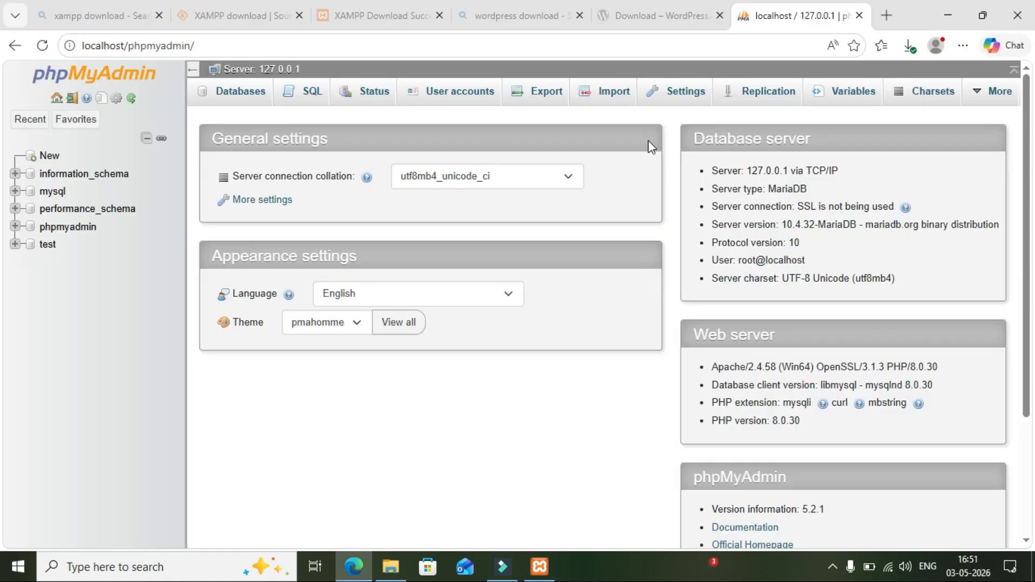
Create a database named 'wordpress' in phpMyAdmin, then minimize the browser.
click(49, 157)
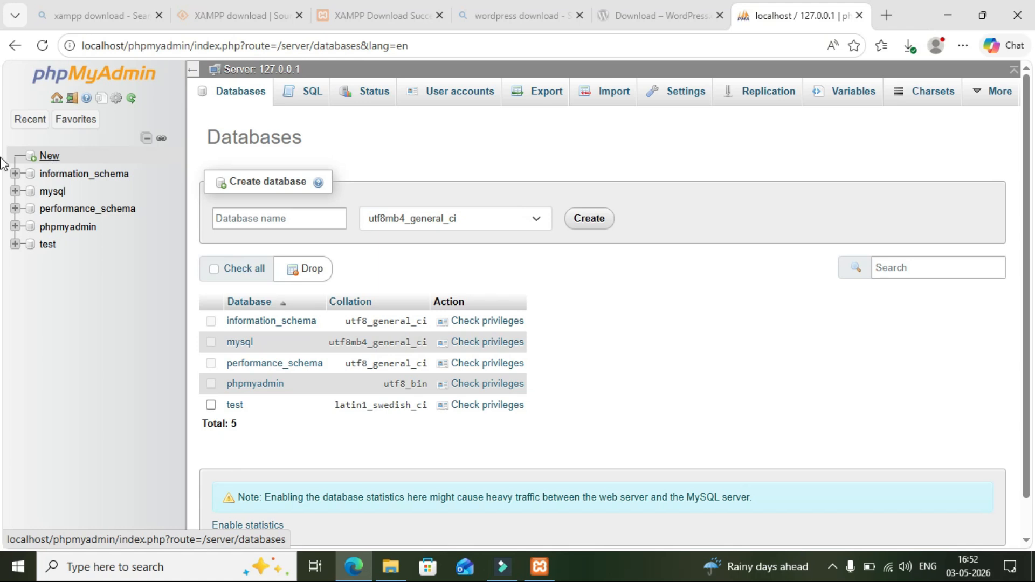
click(275, 218)
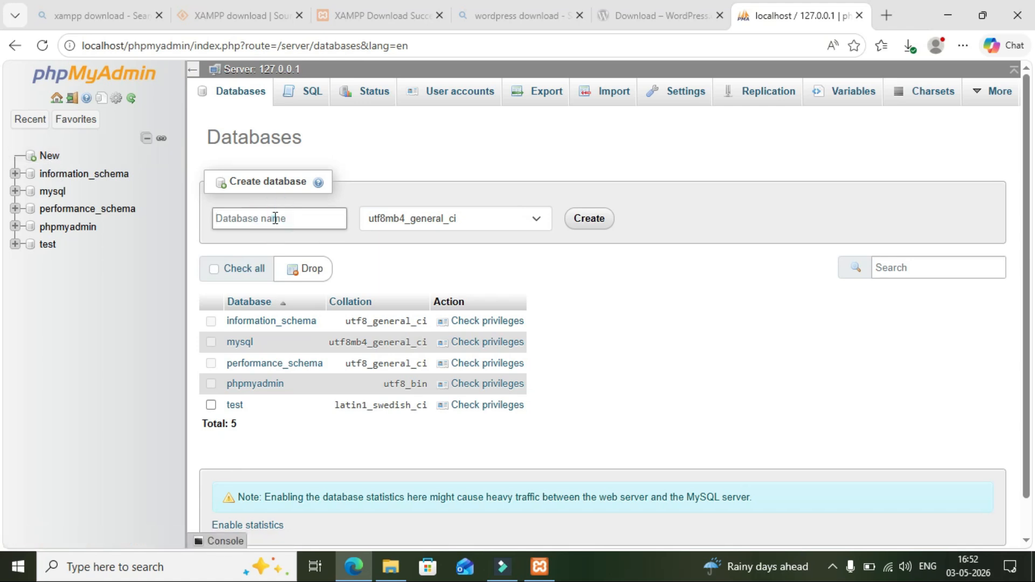
text(wordpress)
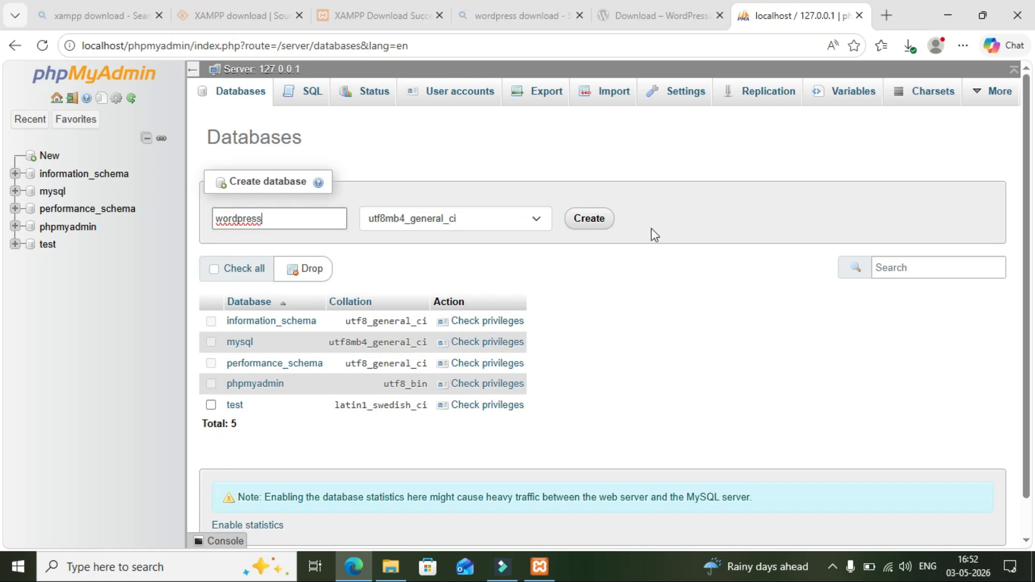
click(601, 226)
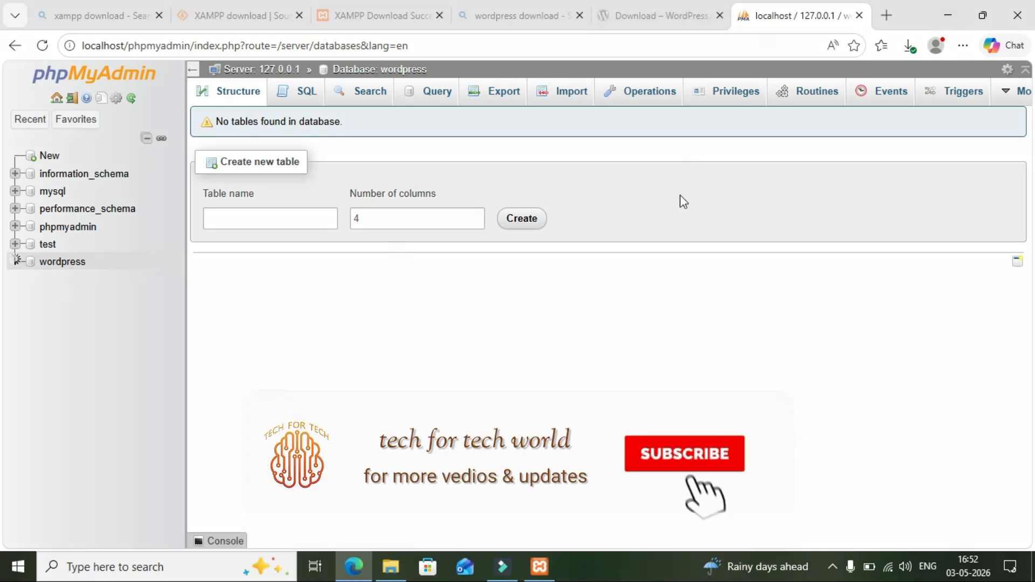
click(953, 11)
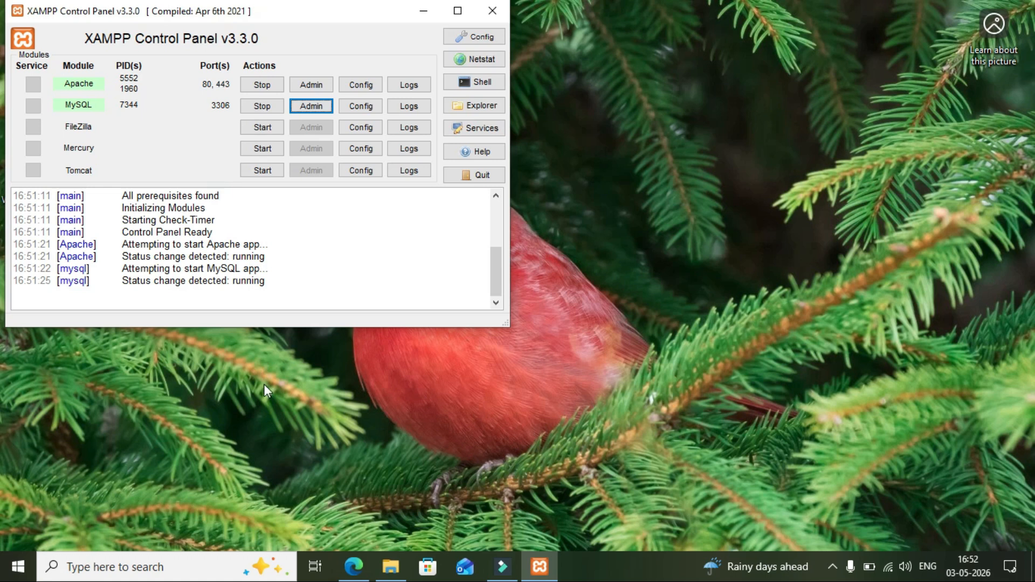
Extract wordpress-6.9.4.zip from Downloads into the suggested wordpress-6.9.4 folder.
click(381, 574)
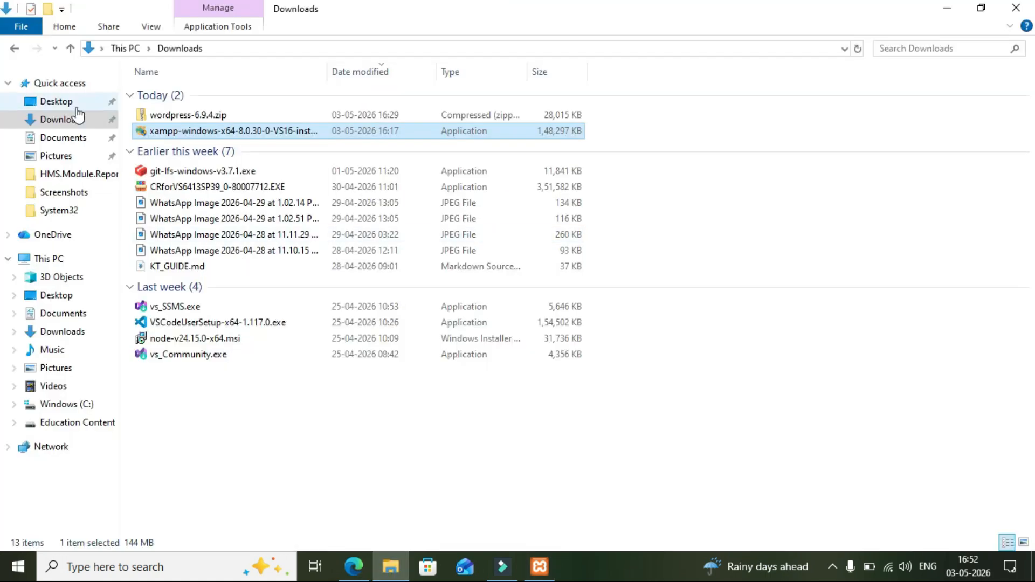
click(161, 116)
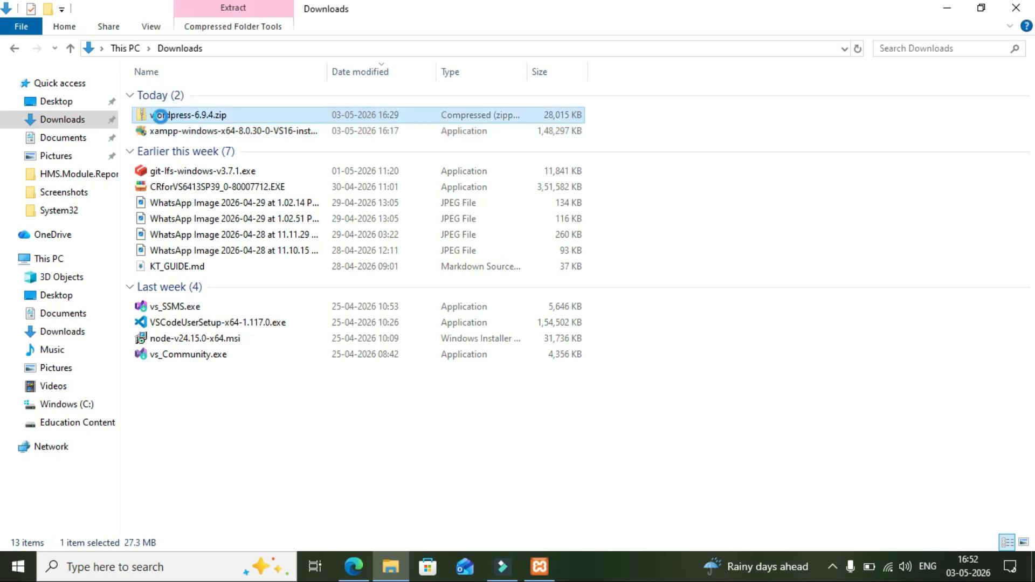
right_click(161, 116)
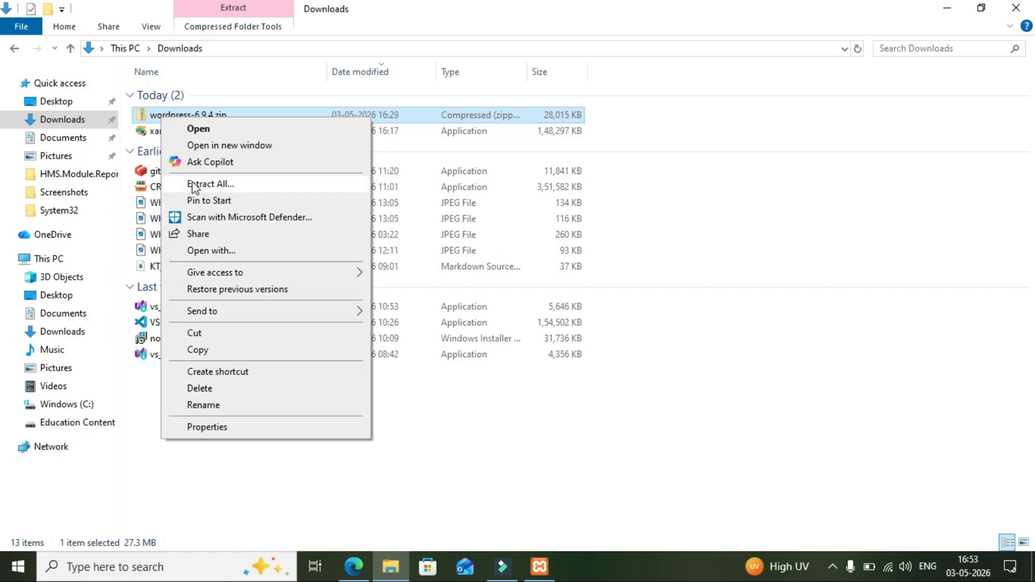
click(199, 185)
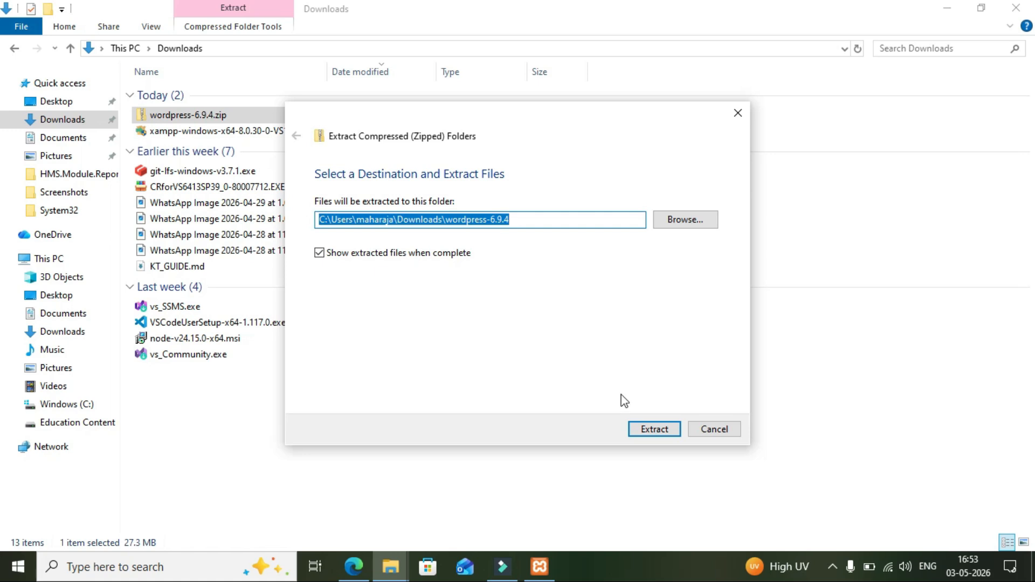
click(641, 430)
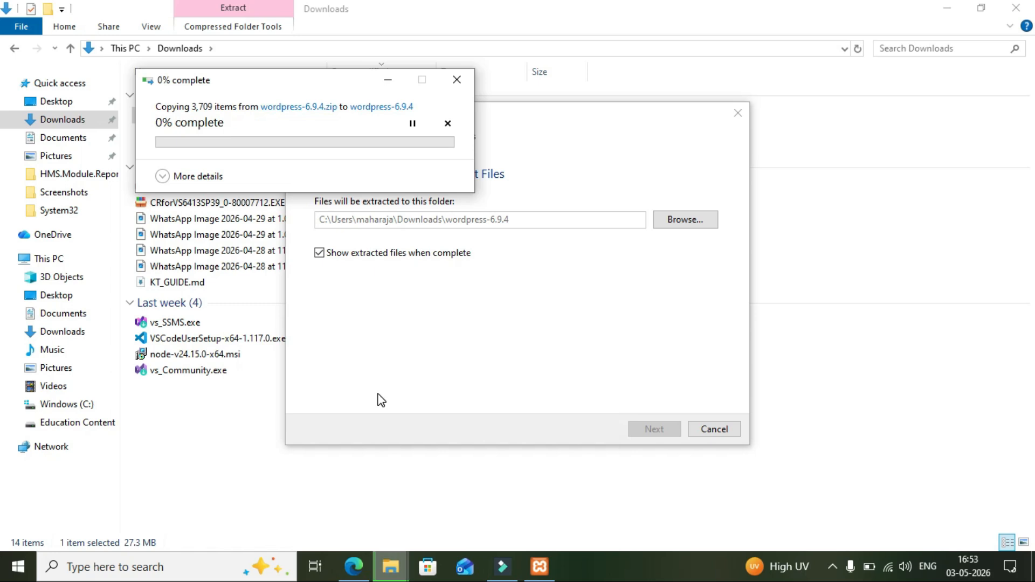
click(832, 567)
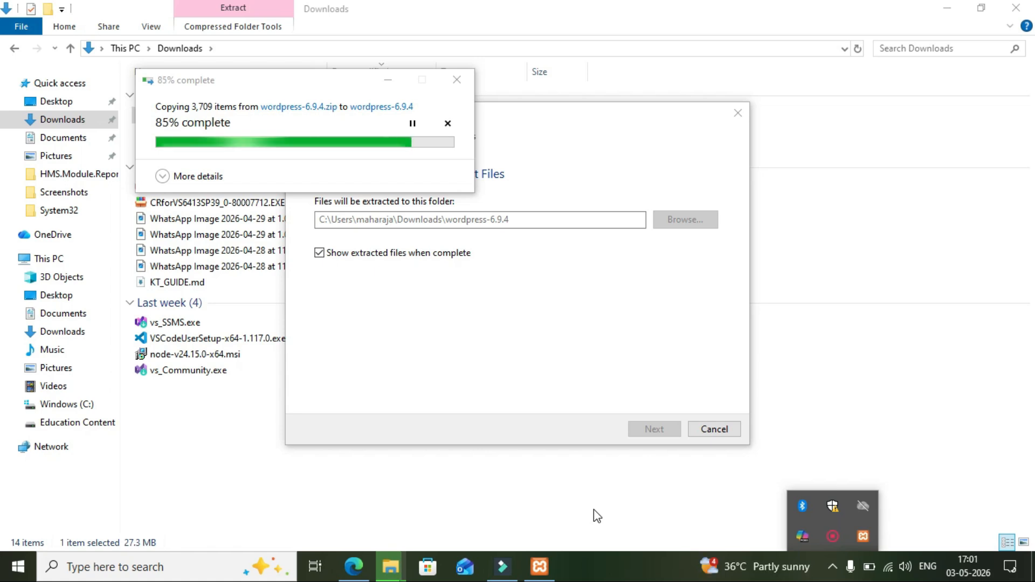
click(14, 48)
click(15, 48)
drag(262, 80, 139, 175)
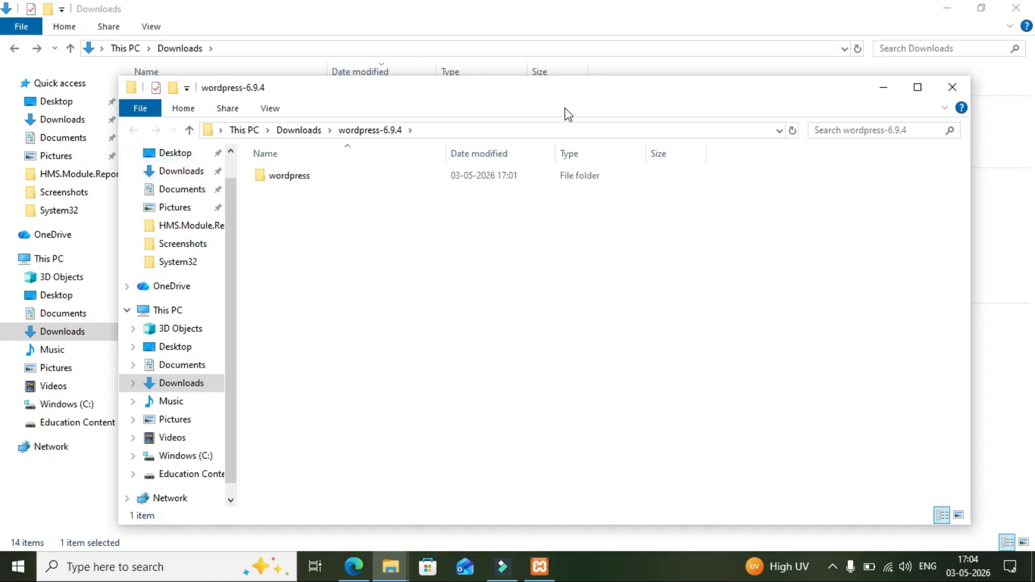
Cut the wordpress folder out of the extracted wordpress-6.9.4 folder.
click(913, 93)
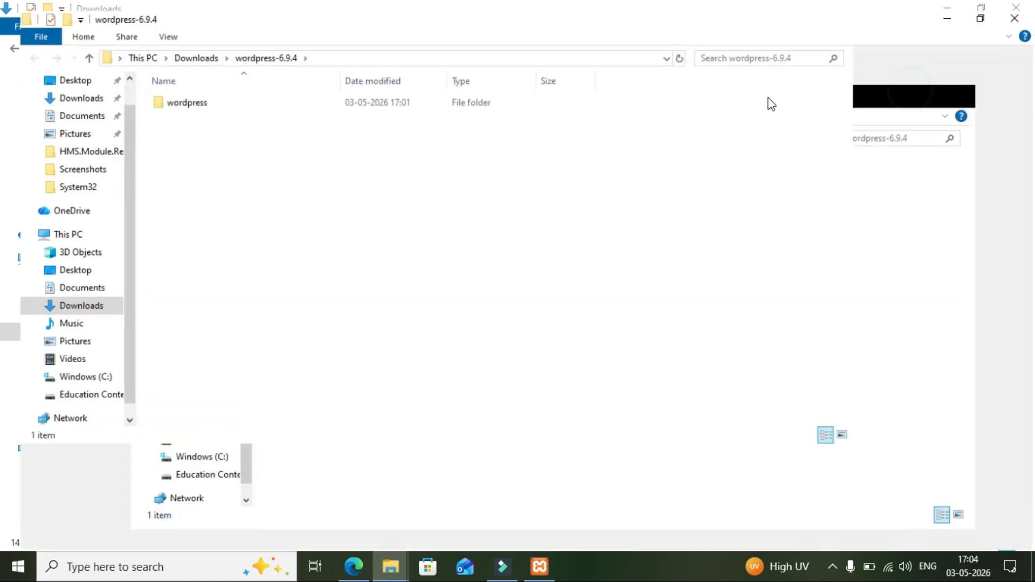
double_click(189, 94)
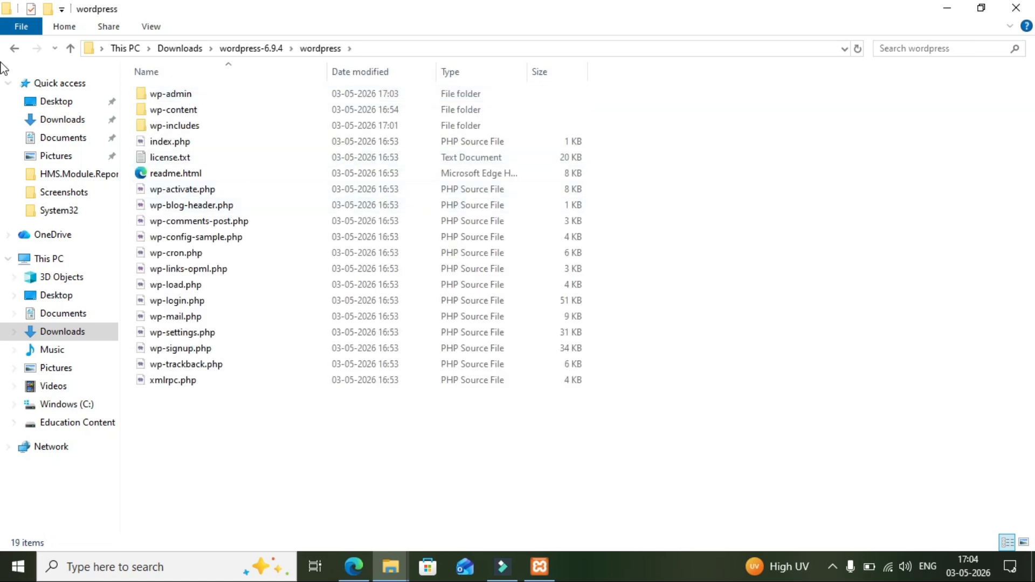
click(16, 48)
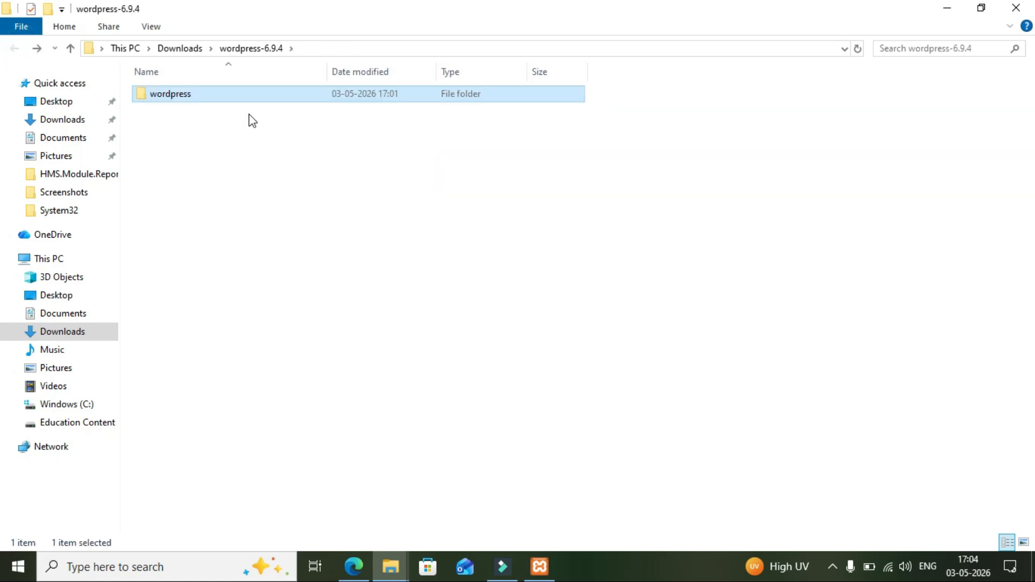
click(244, 219)
click(212, 97)
right_click(213, 98)
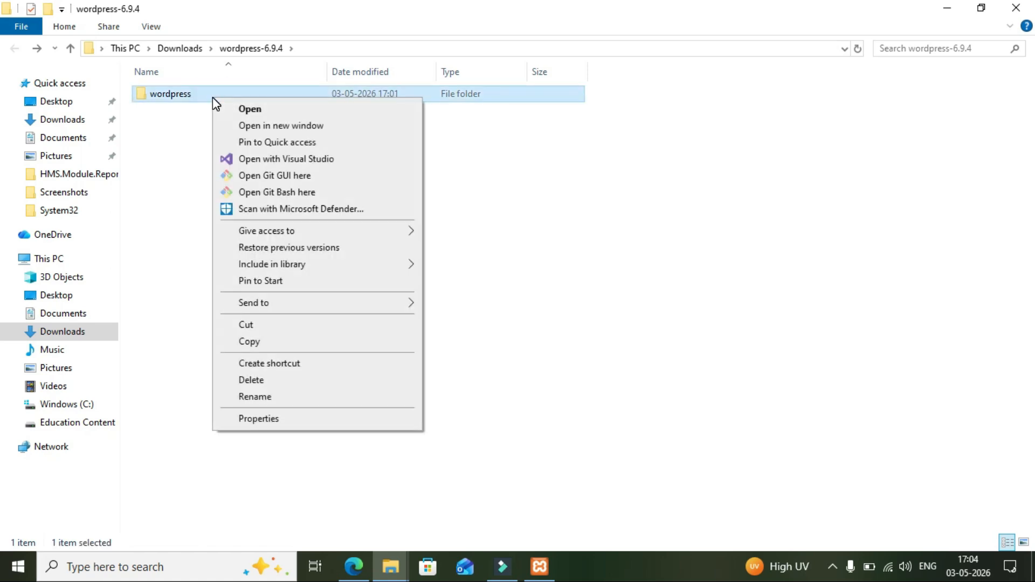
click(243, 326)
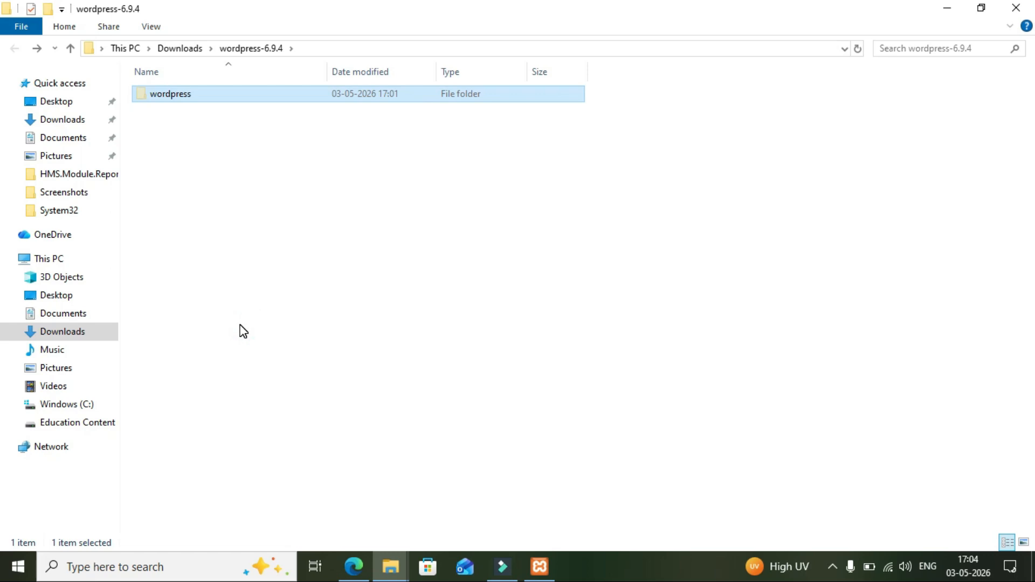
Paste the wordpress folder into C:\xampp\htdocs and return to Edge.
click(80, 407)
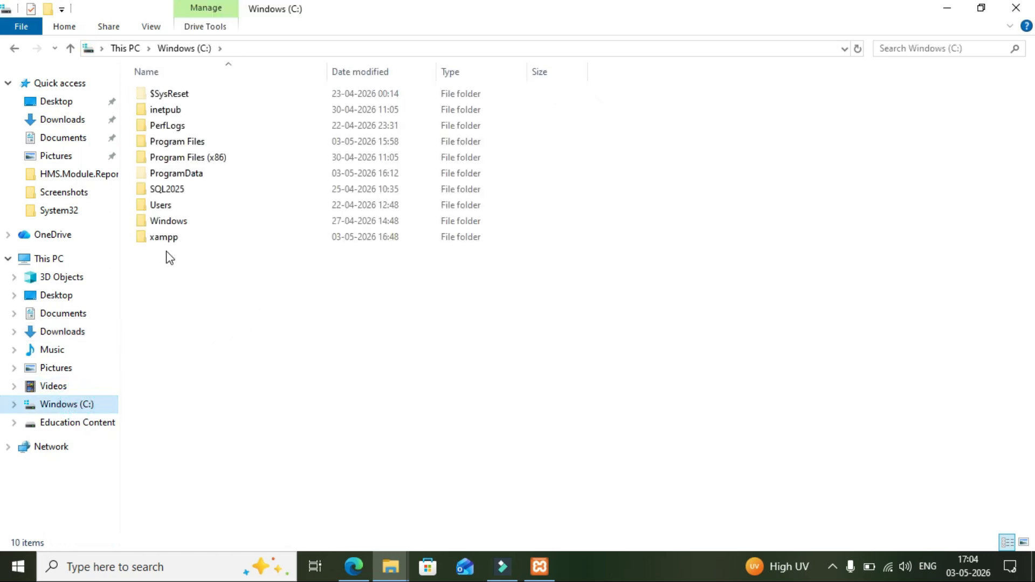
click(156, 240)
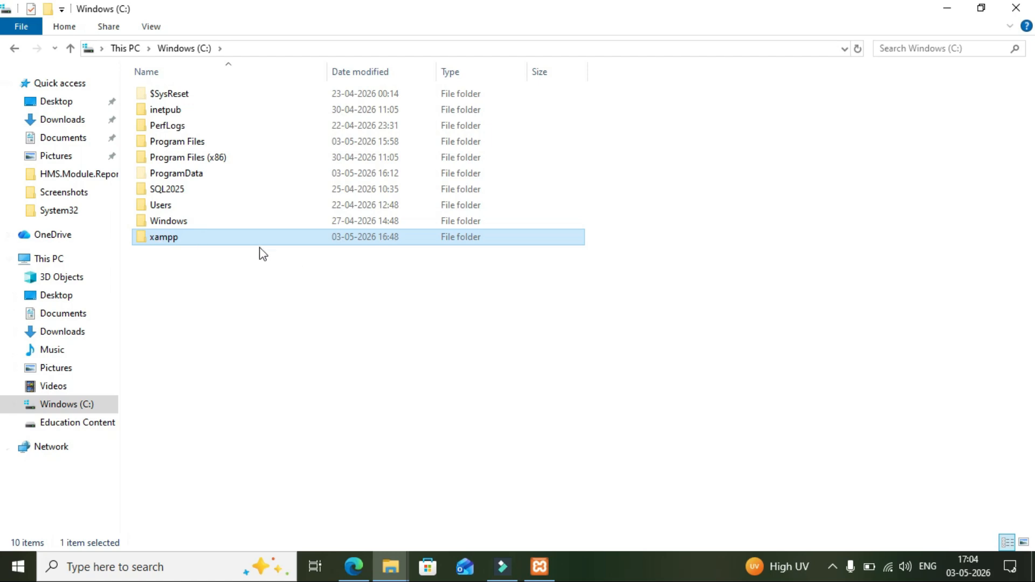
click(238, 242)
double_click(238, 242)
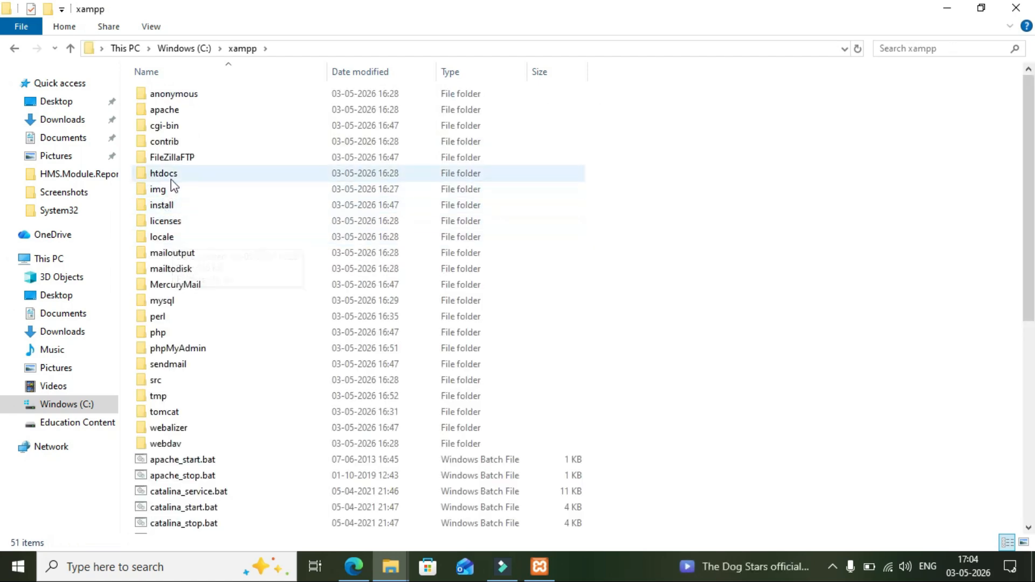
click(172, 173)
double_click(171, 173)
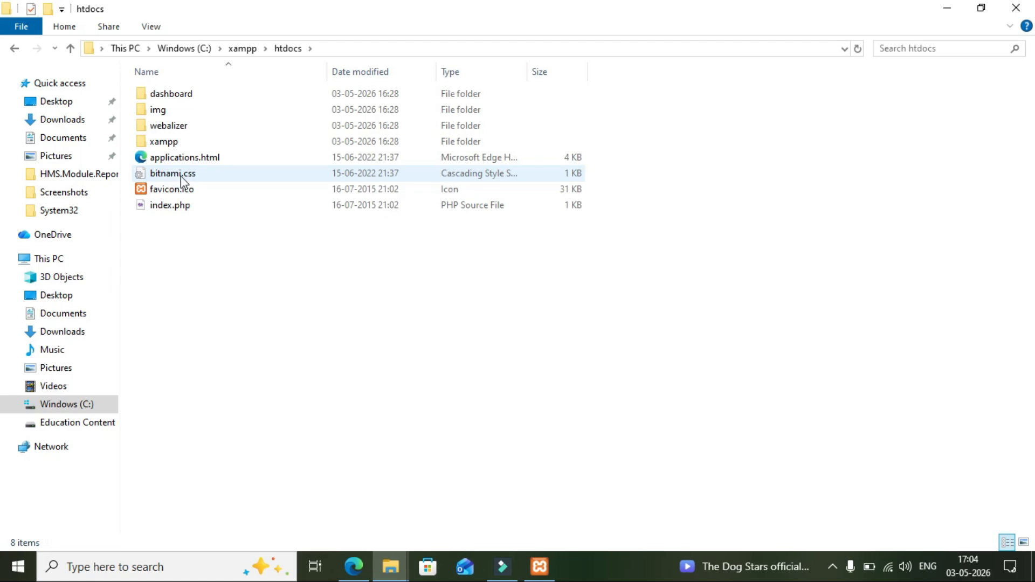
click(13, 49)
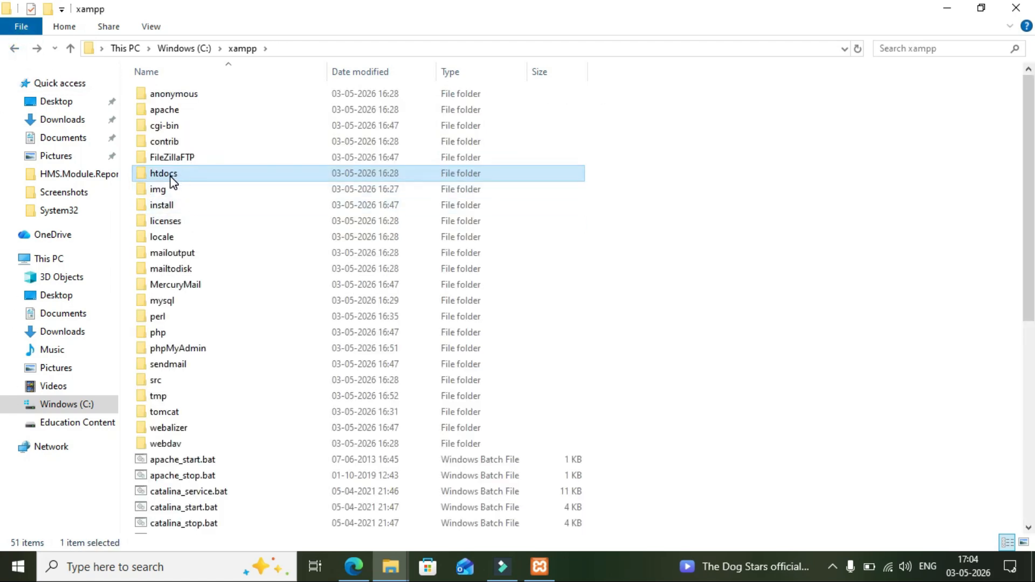
double_click(172, 176)
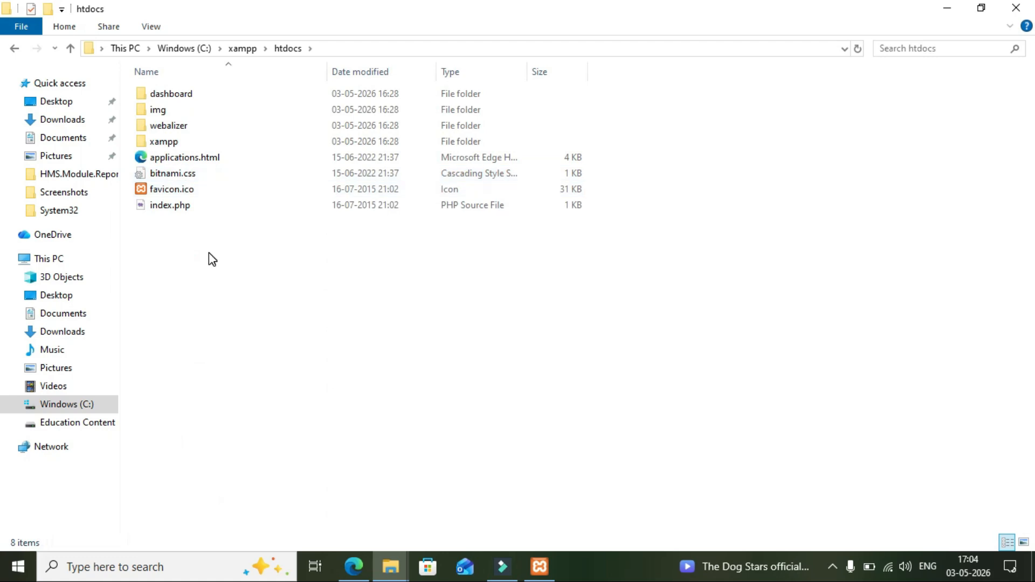
right_click(210, 255)
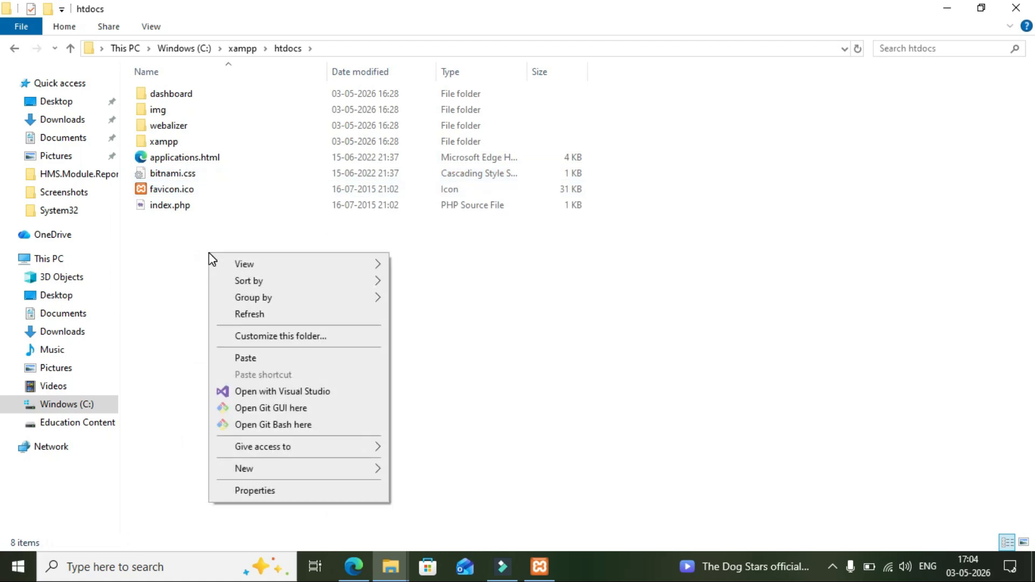
click(241, 358)
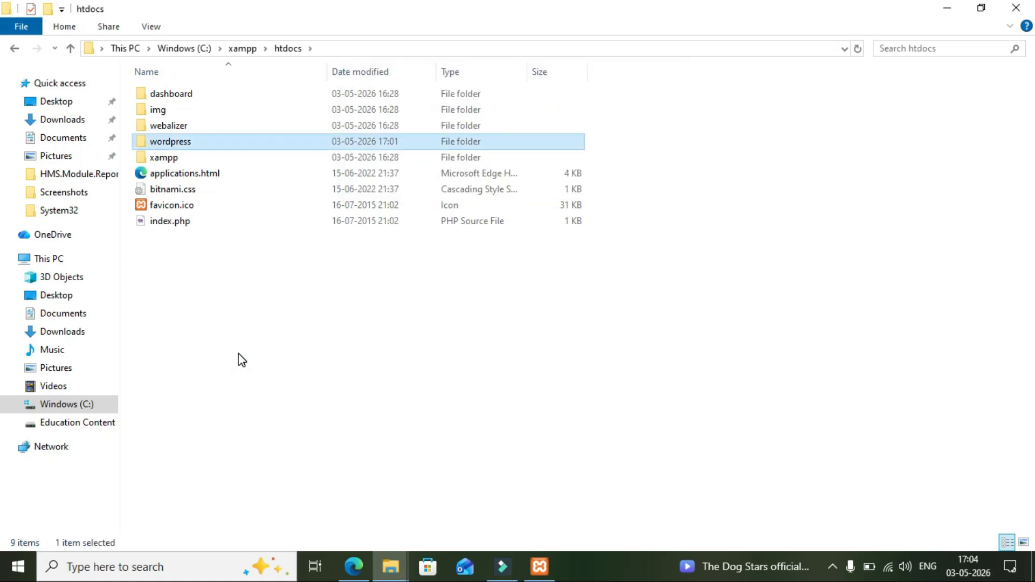
click(388, 335)
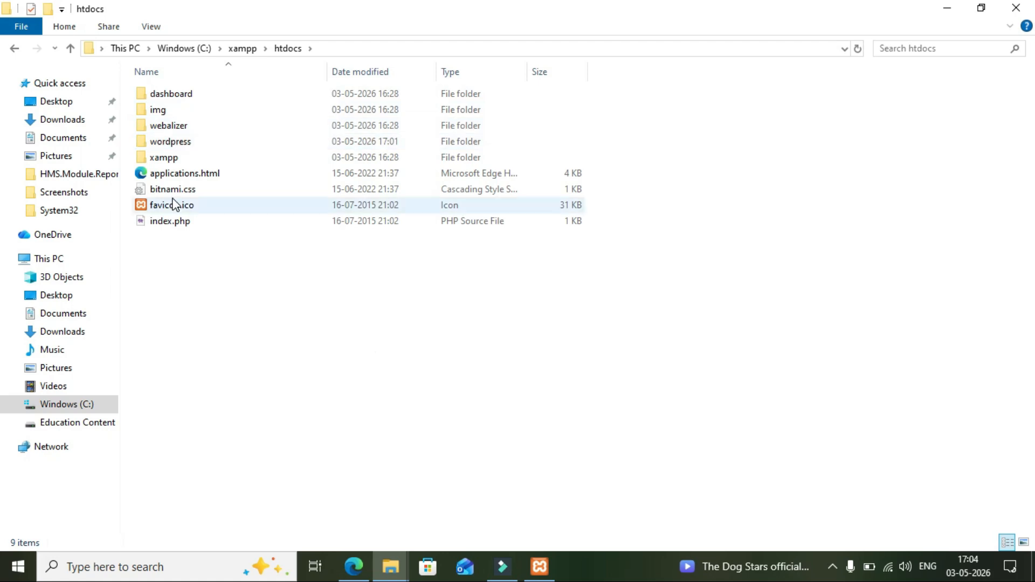
click(355, 566)
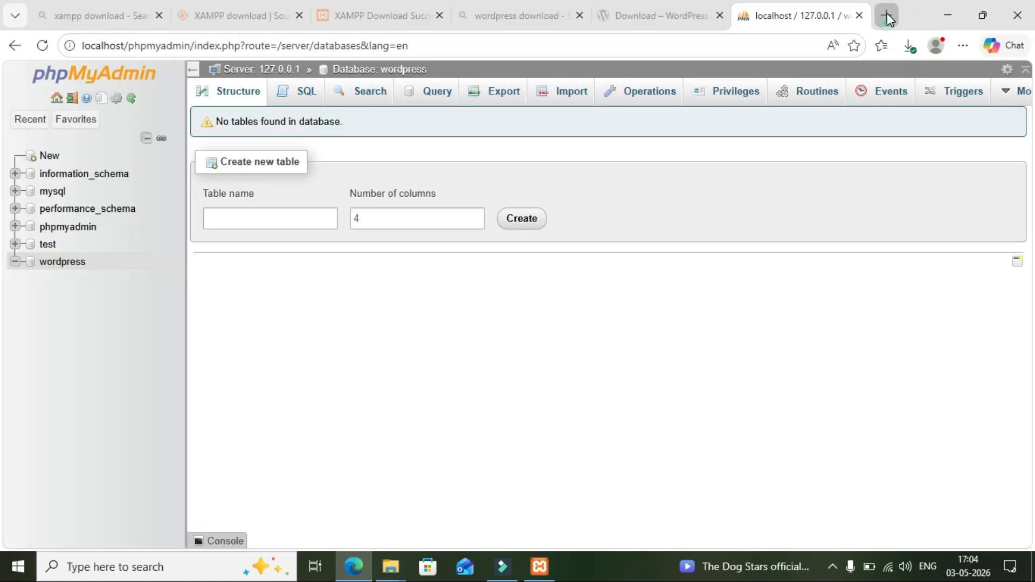
Load localhost/wordpress in a new tab at 90% zoom and continue with English (United States).
click(886, 17)
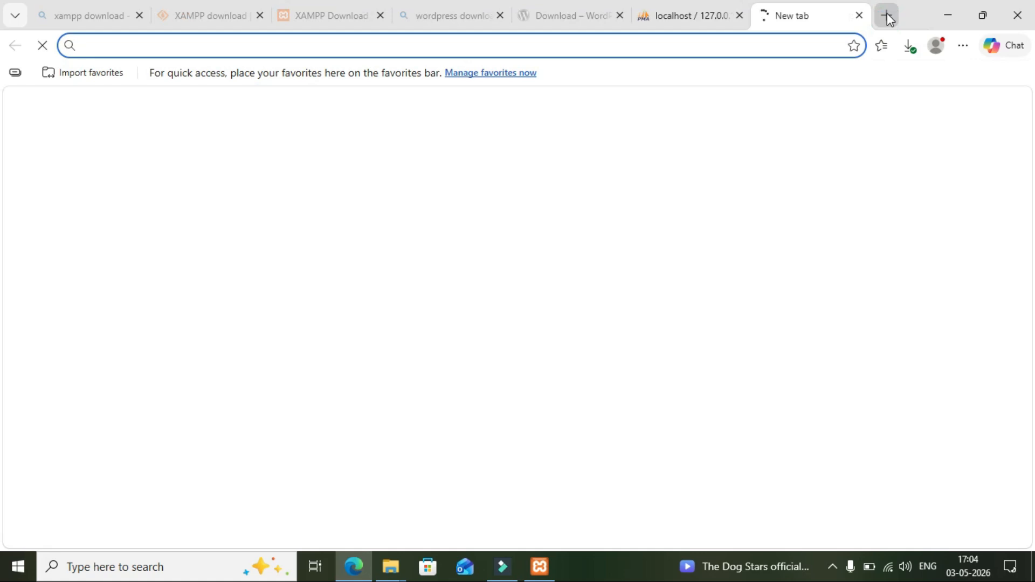
click(617, 43)
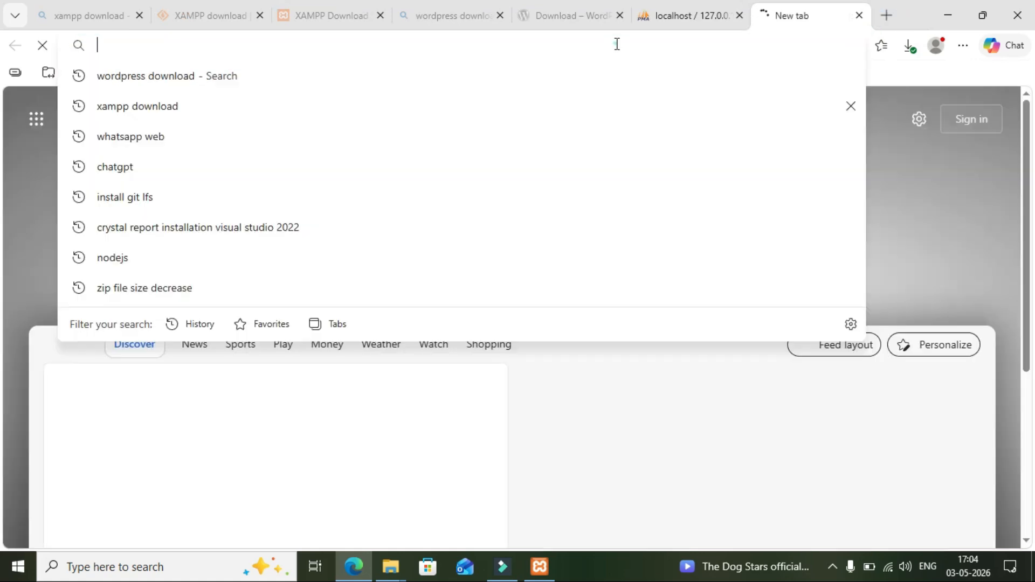
text(loc)
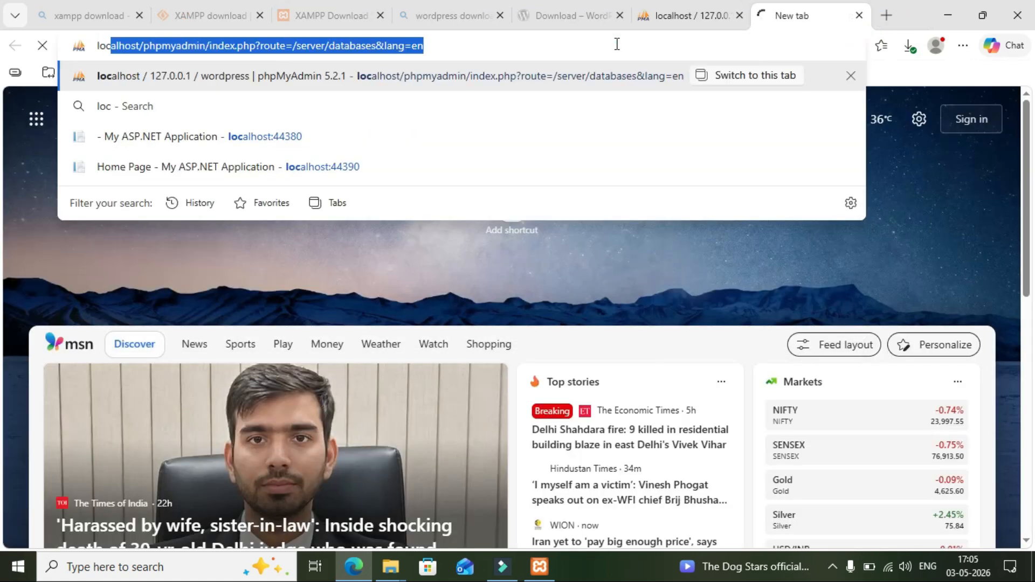
text(a)
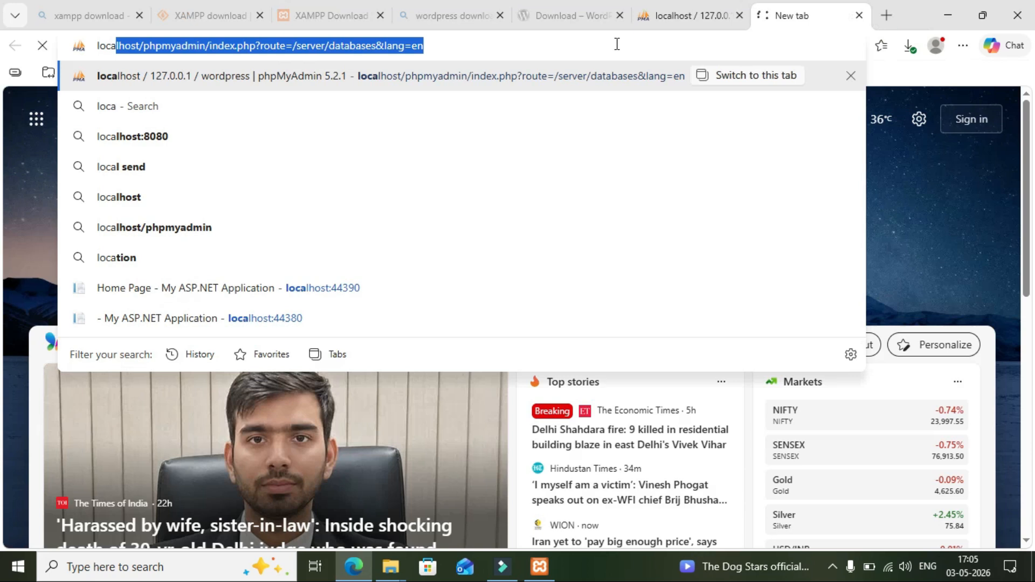
text(lhost/wo)
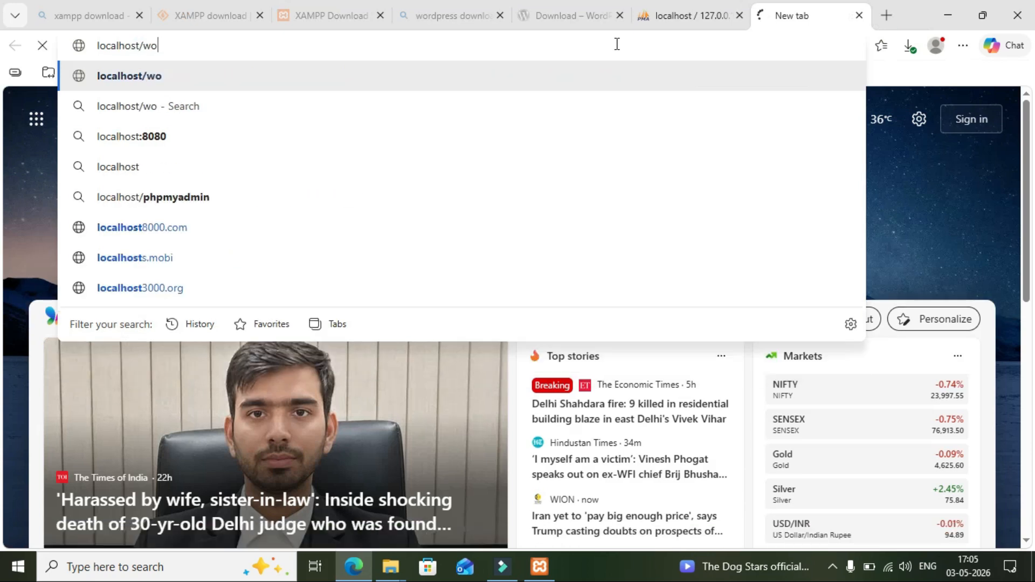
text(rdp)
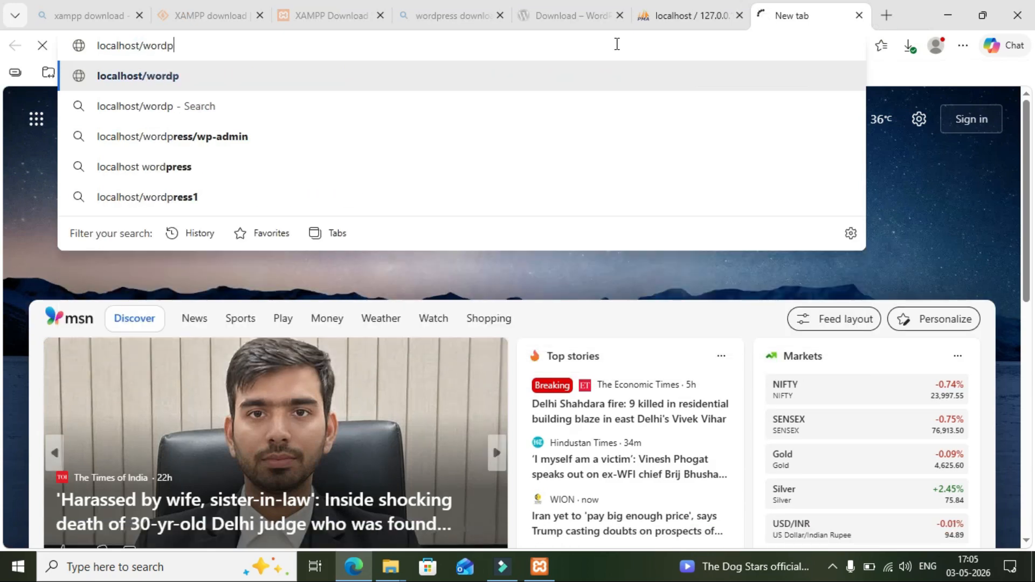
text(ress)
key(Return)
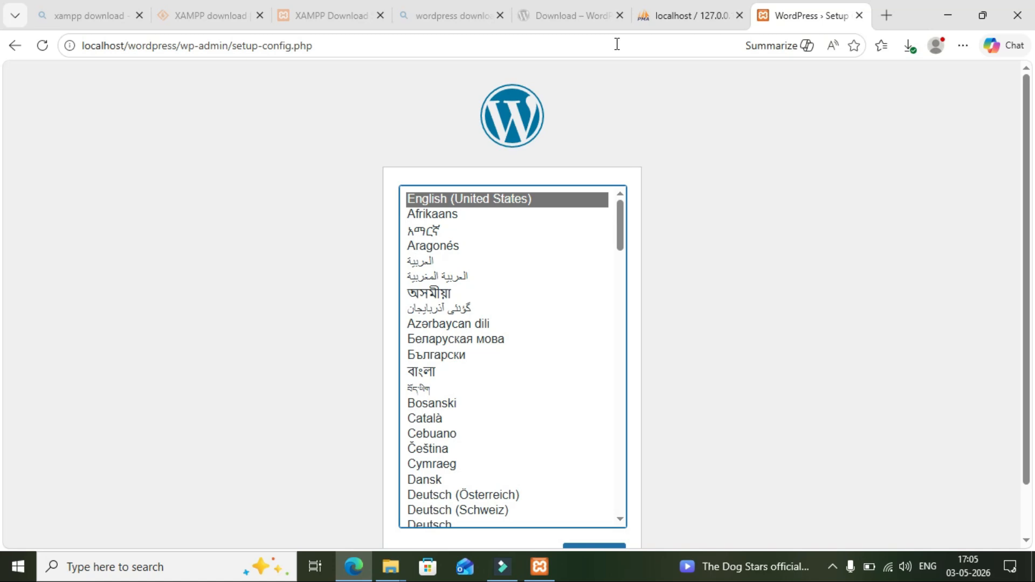
key(ctrl+minus)
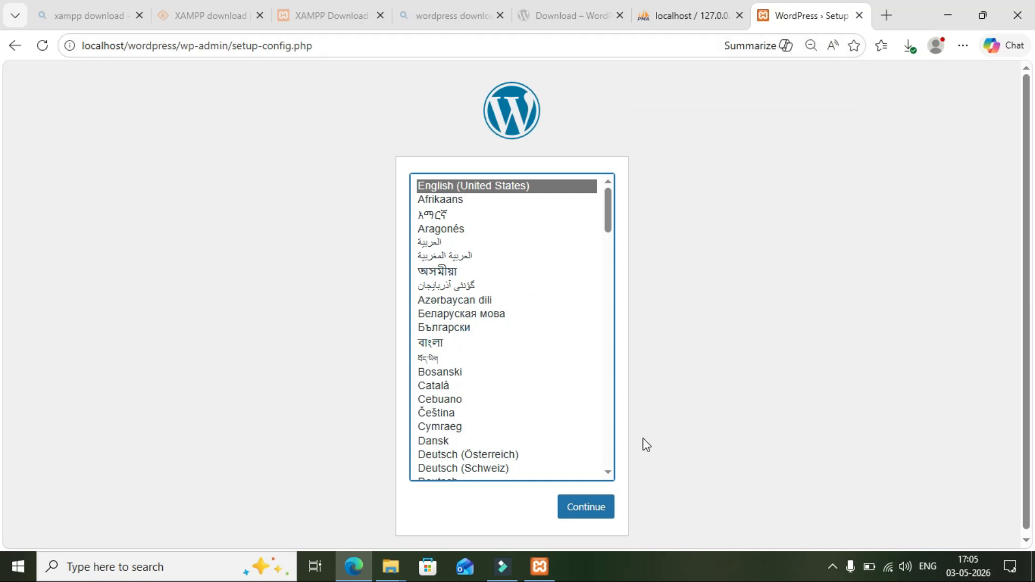
click(593, 507)
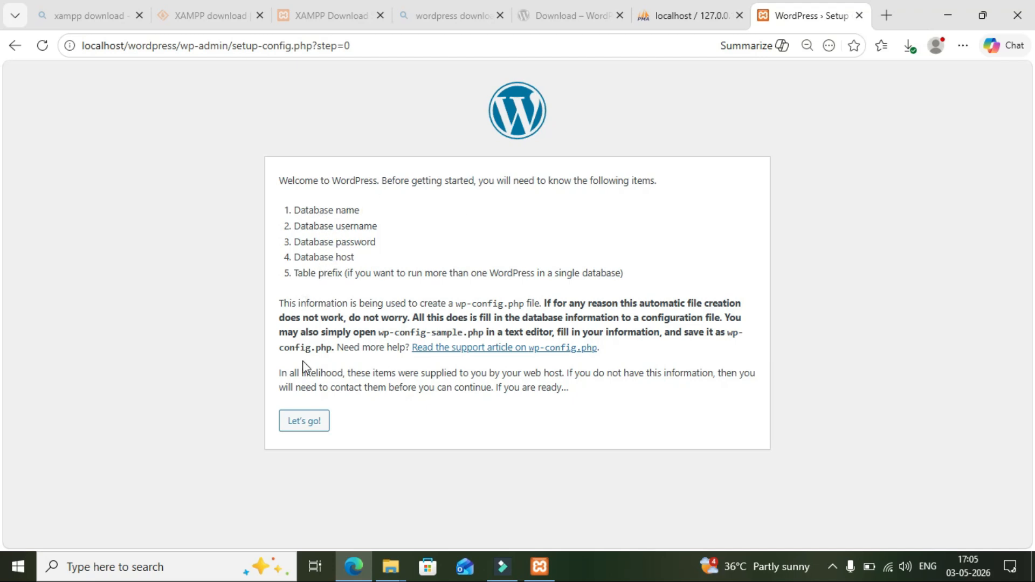
Start the database setup with database name 'wordpress', username 'root' and a blank password.
click(317, 424)
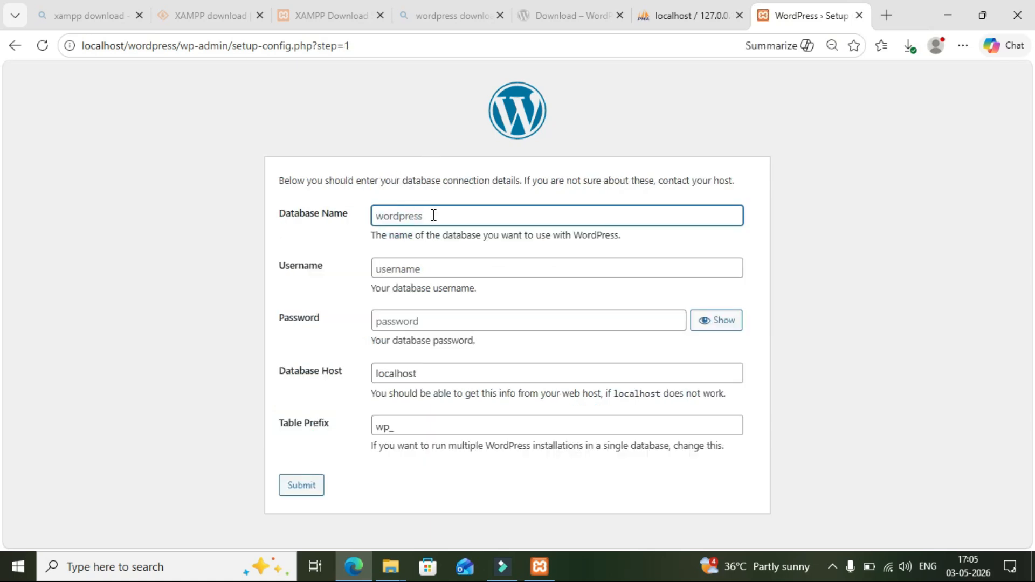
click(686, 18)
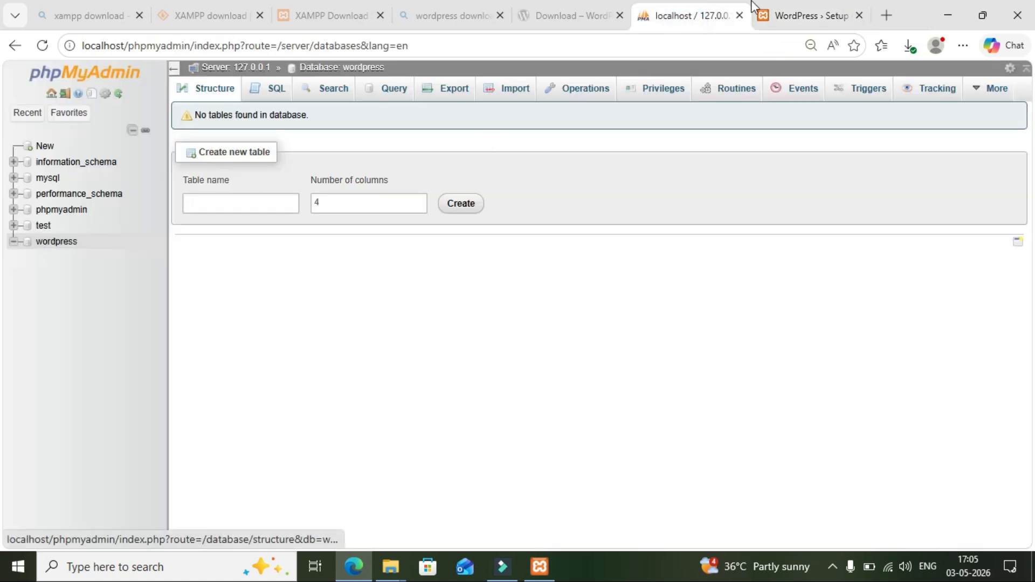
click(786, 15)
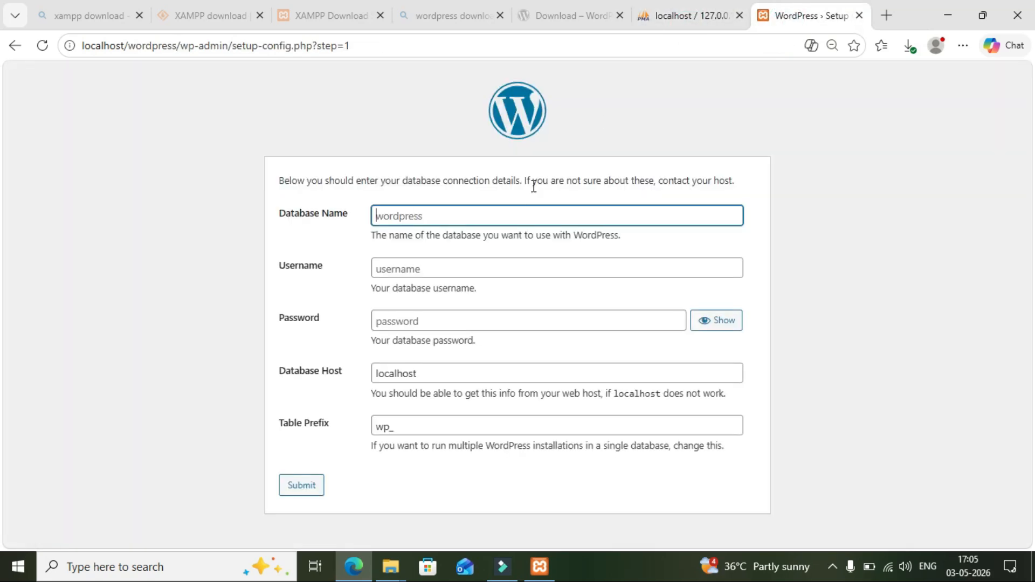
click(475, 216)
text(wordpress)
click(383, 271)
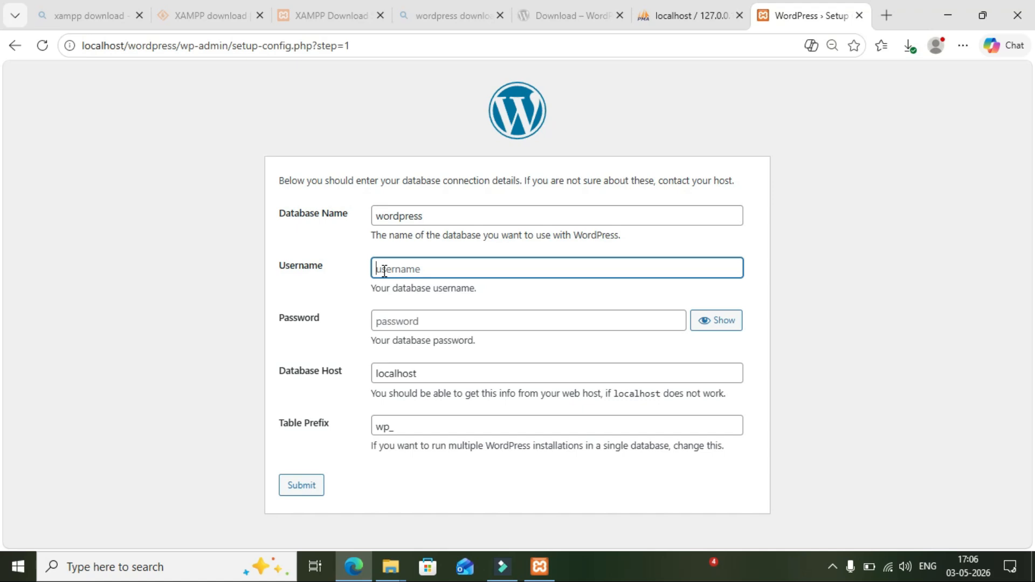
text(root)
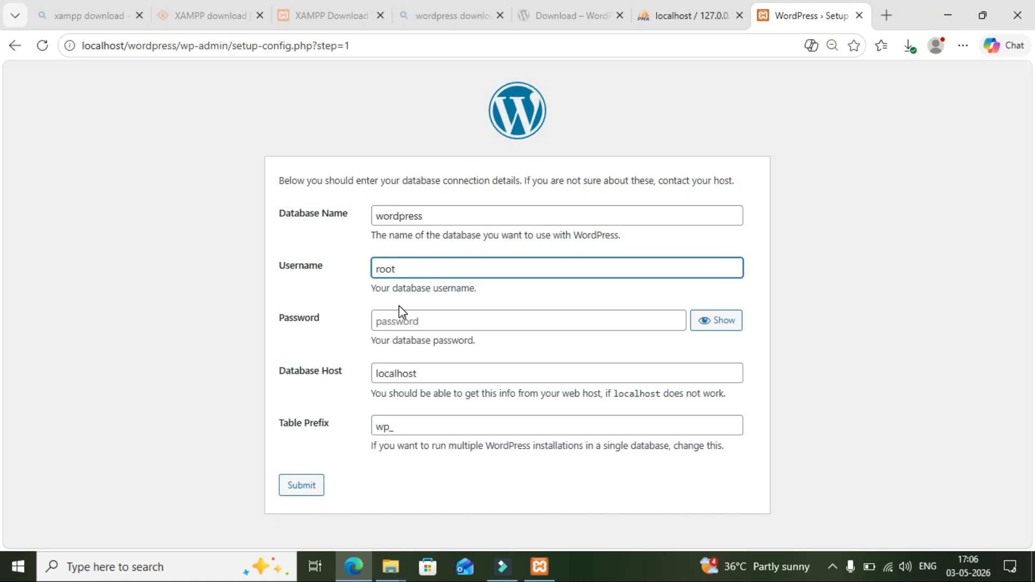
click(409, 328)
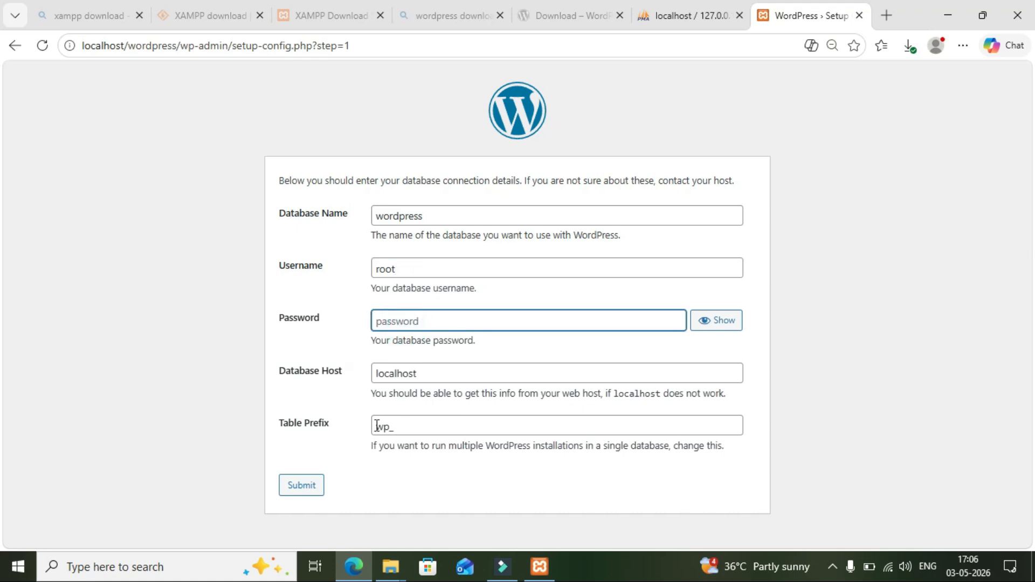
Submit the connection details and, once the connection succeeds, run the installation.
click(296, 491)
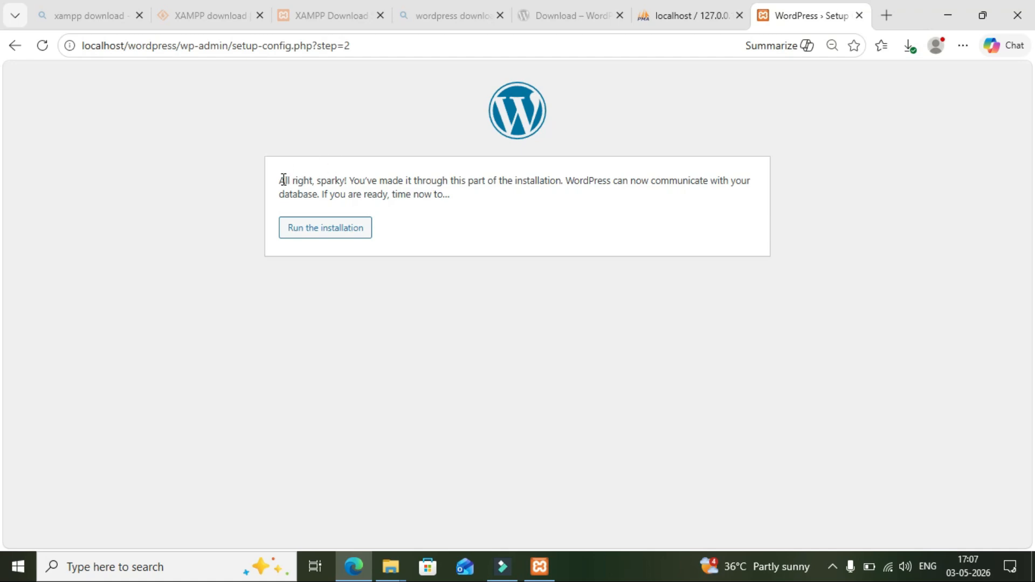
drag(281, 181, 449, 196)
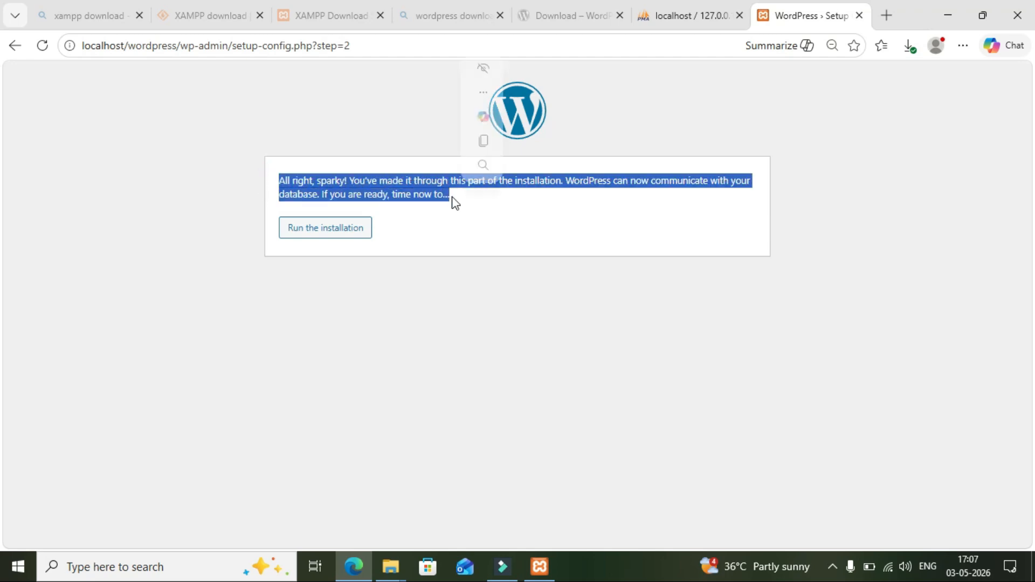
click(331, 236)
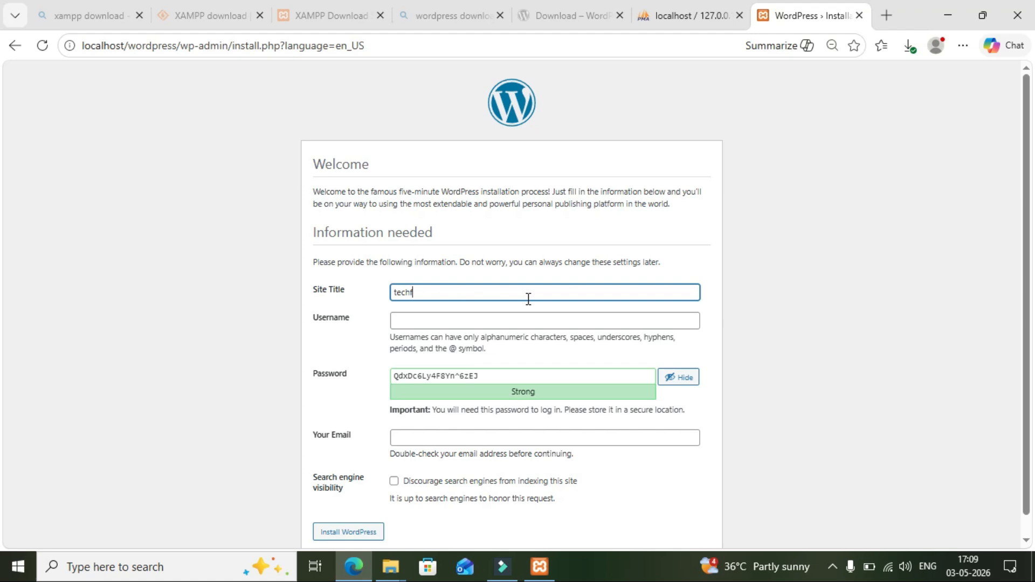
Complete the site title as 'techfortechworld' and set the admin username to 'root'.
text(ortechworld)
click(512, 320)
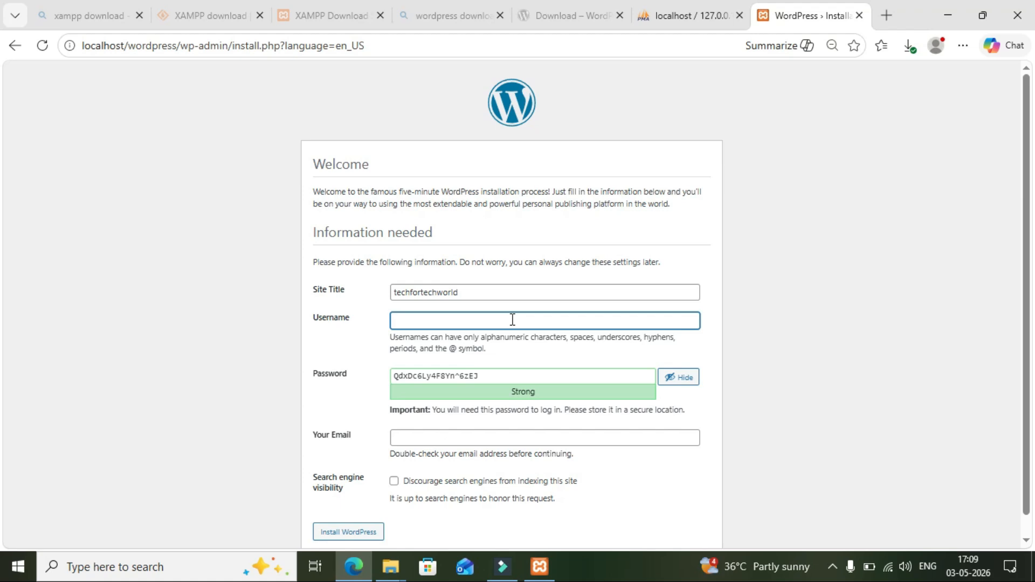
text(loca)
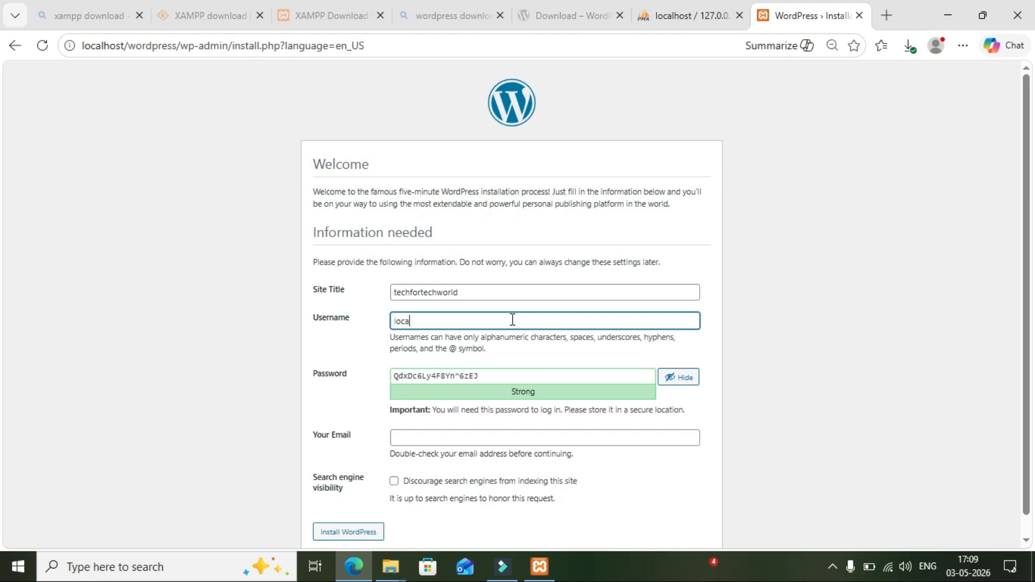
text(lhost)
key(BackSpace)
key(BackSpace)
key(BackSpace)
key(BackSpace)
key(BackSpace)
key(BackSpace)
key(BackSpace)
key(BackSpace)
key(BackSpace)
text(root)
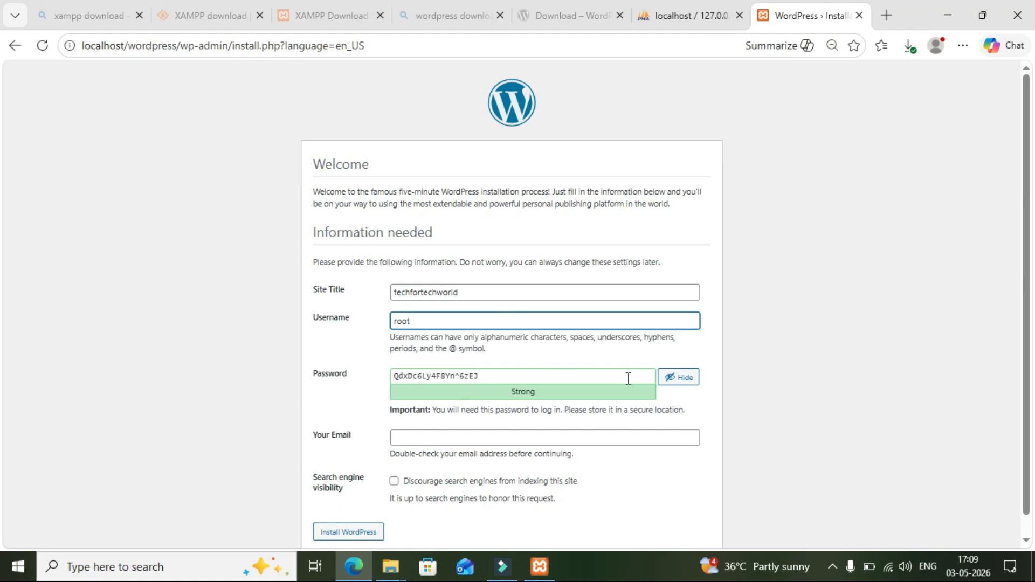
Replace the generated password with a weak one, confirm weak-password use, and submit the install form.
click(574, 376)
key(ctrl+a)
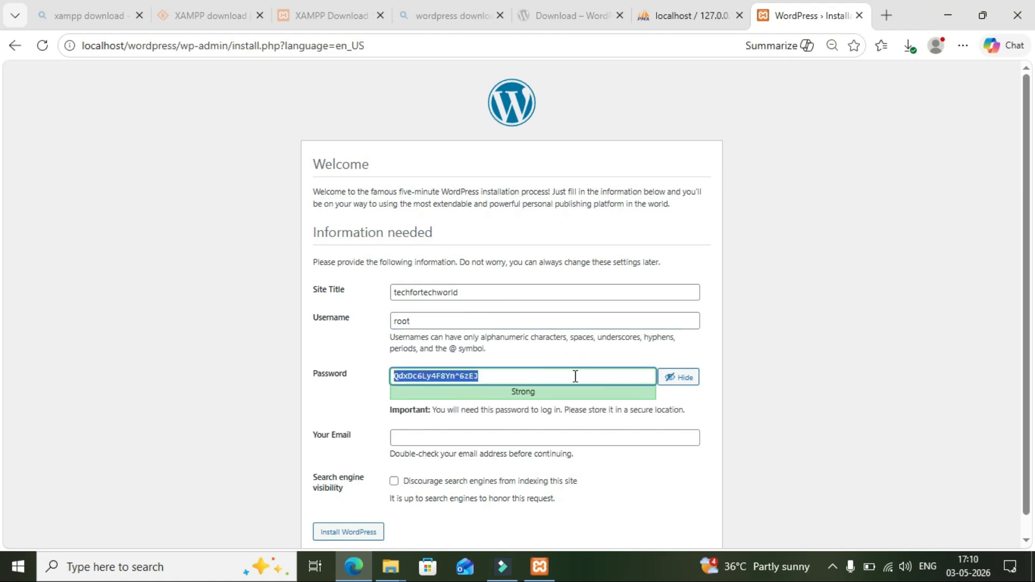
key(BackSpace)
text(root)
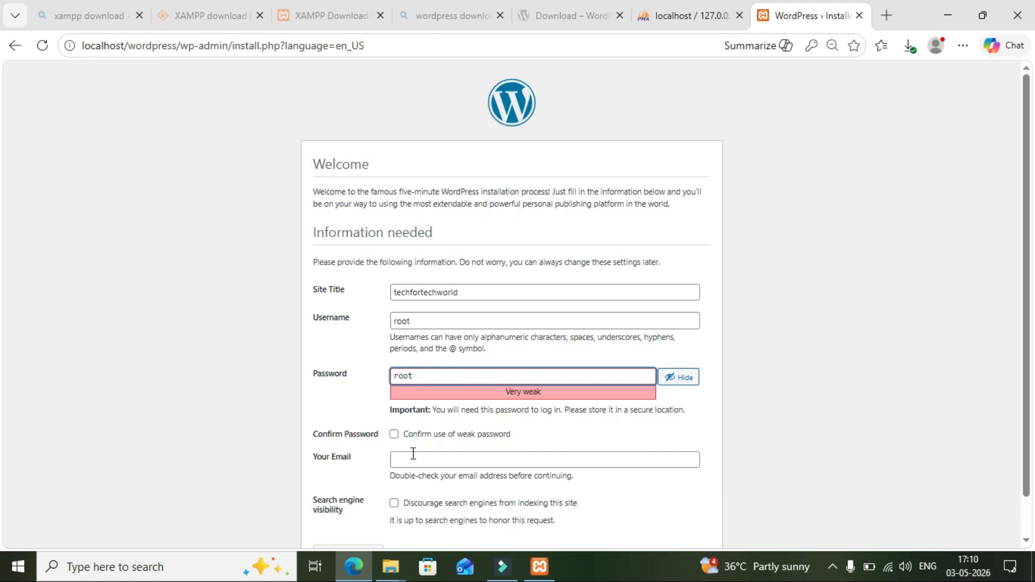
click(394, 435)
click(436, 457)
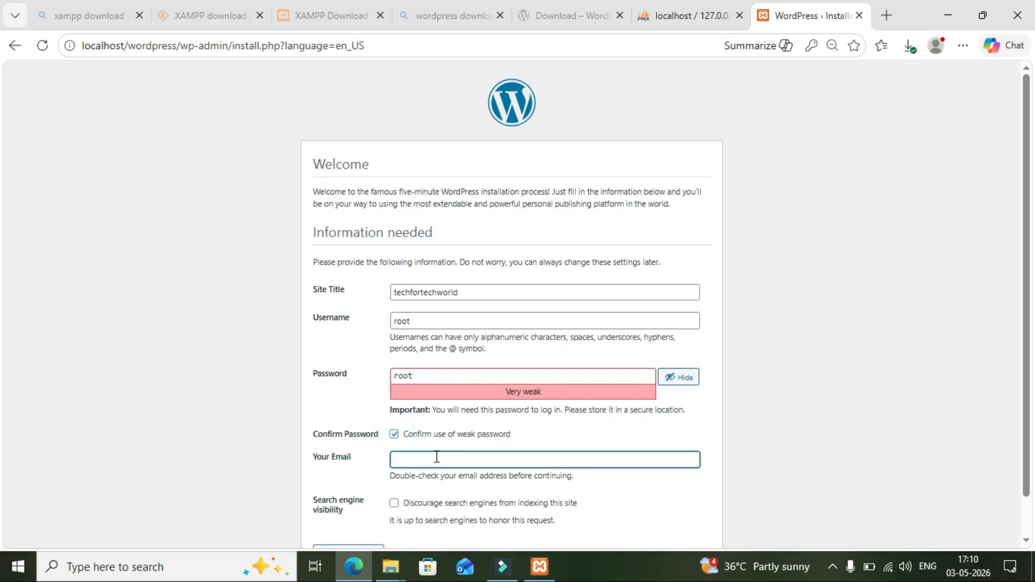
click(1029, 497)
scroll(1030, 515, down, 1)
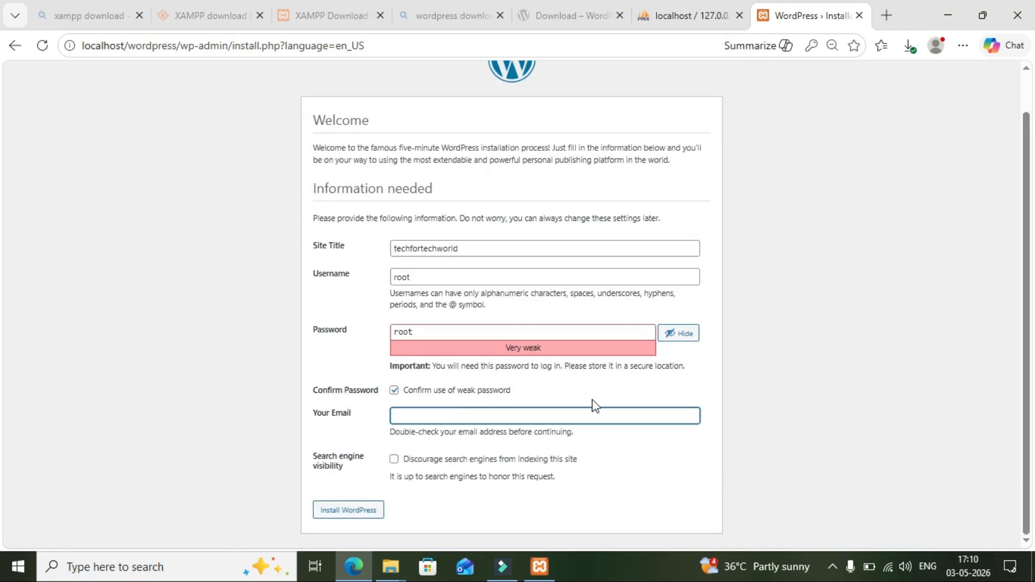
click(359, 519)
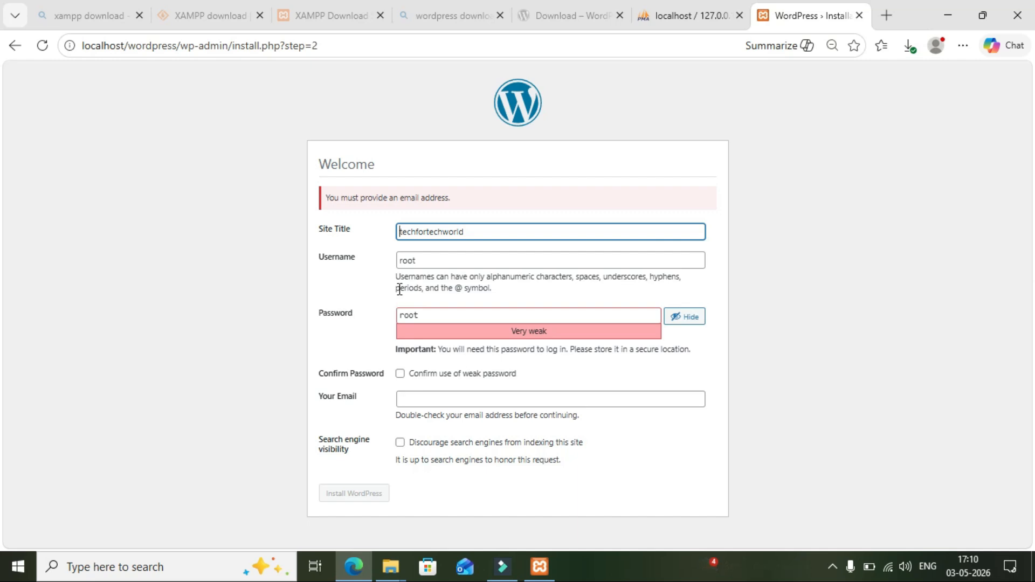
Supply the missing admin email, reconfirm the weak password, and install WordPress.
double_click(326, 198)
drag(362, 198, 449, 199)
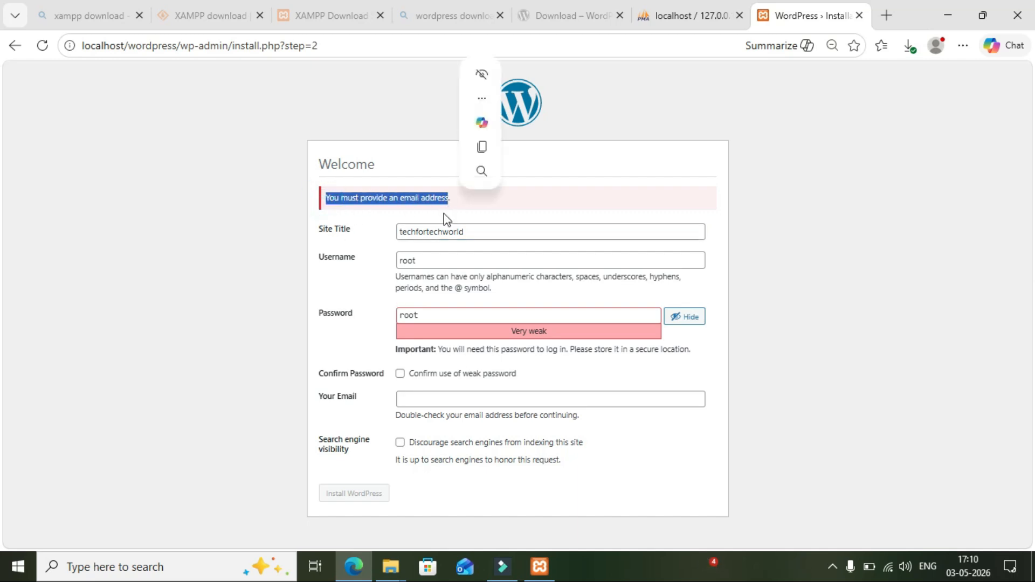
click(414, 401)
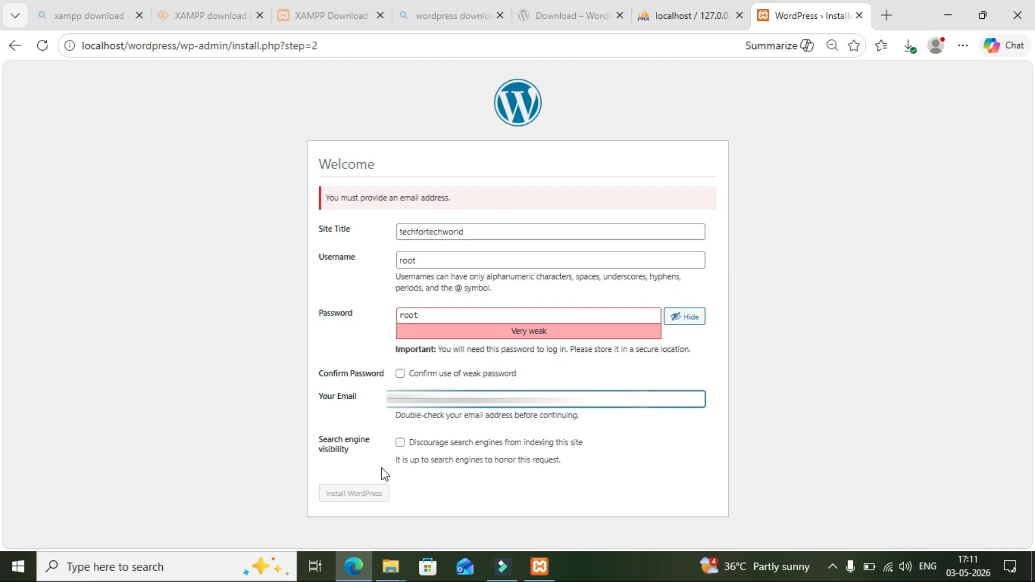
click(399, 373)
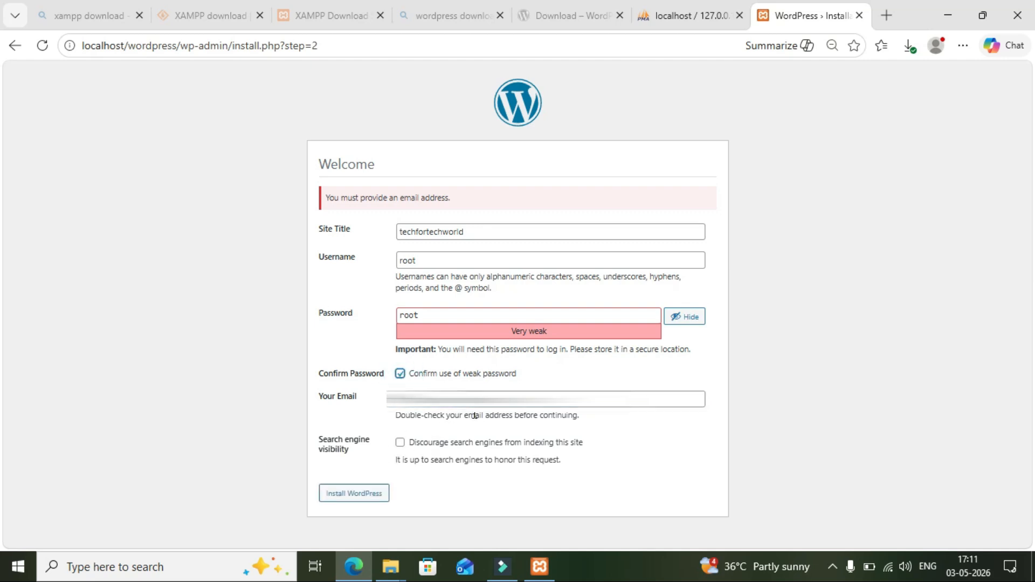
click(353, 499)
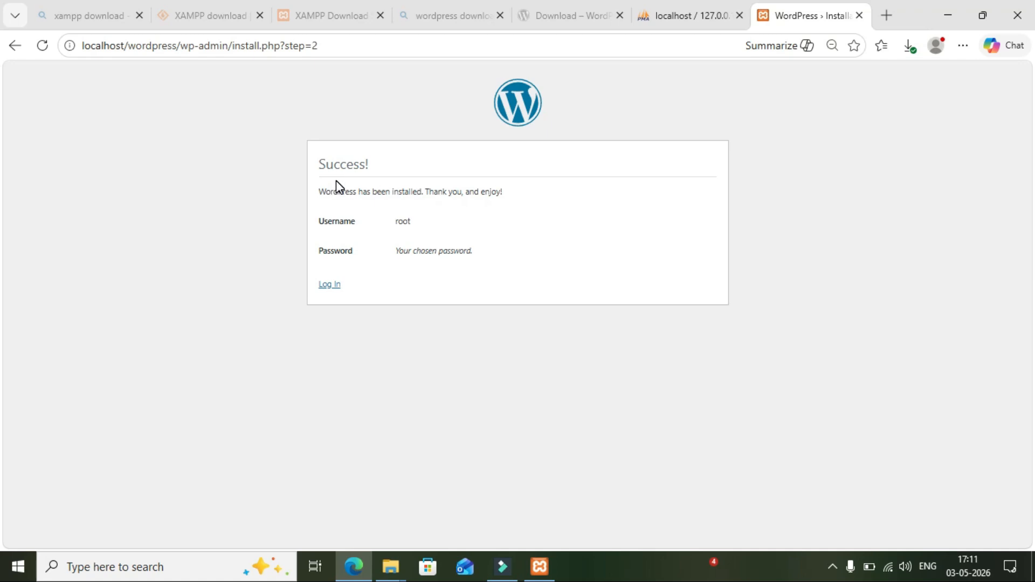
Read over the installation success message and go to the login page.
click(315, 157)
drag(402, 191, 511, 195)
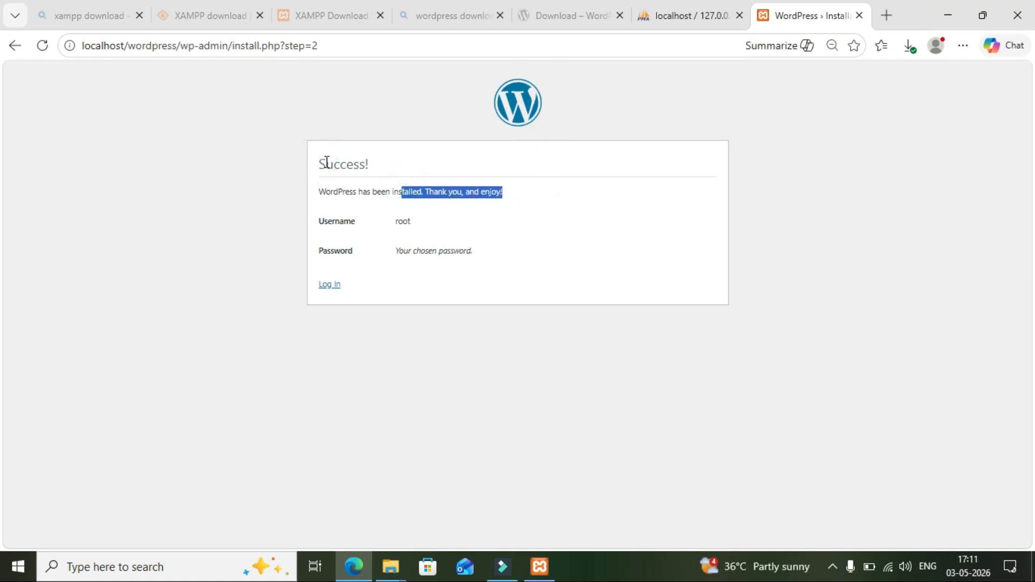
drag(316, 161, 515, 200)
click(531, 228)
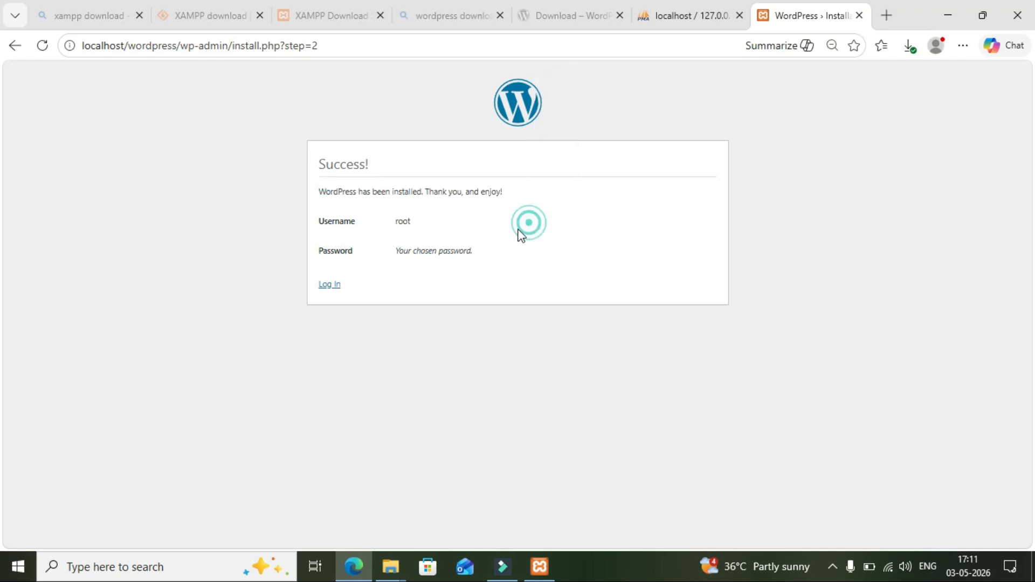
click(329, 286)
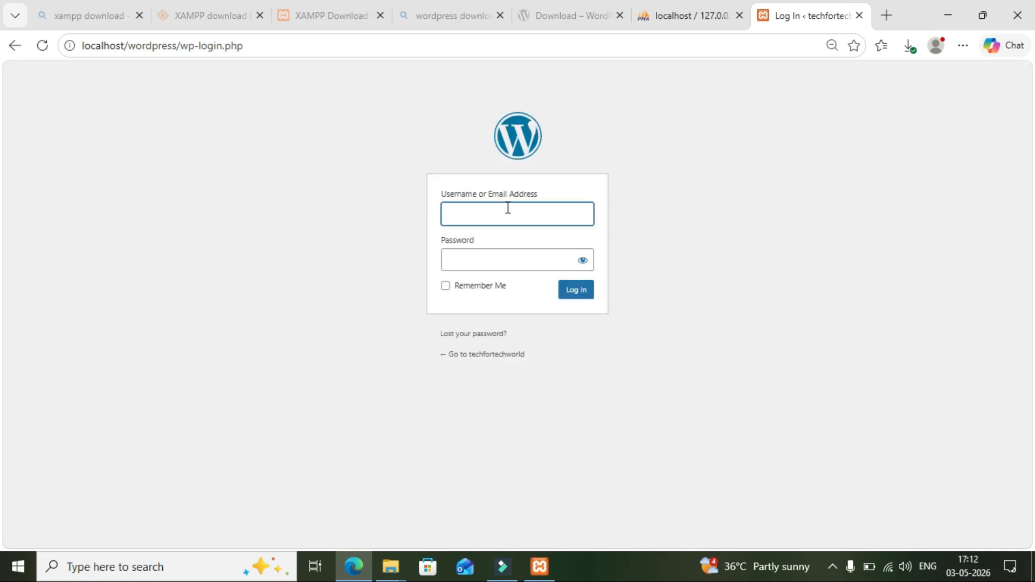
Log in to the dashboard with username 'root' and the admin password.
click(495, 216)
text(root)
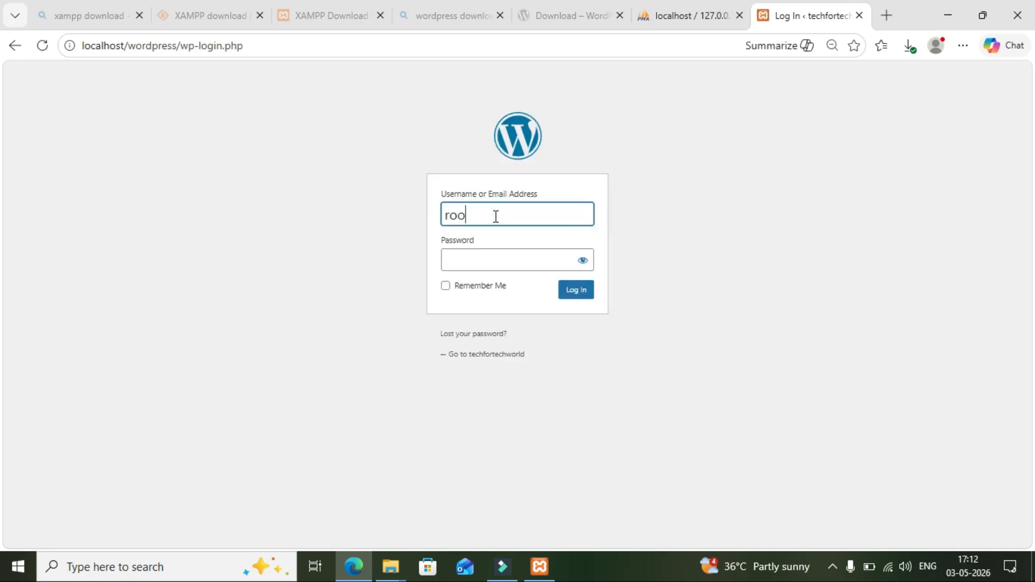
click(485, 257)
text(root)
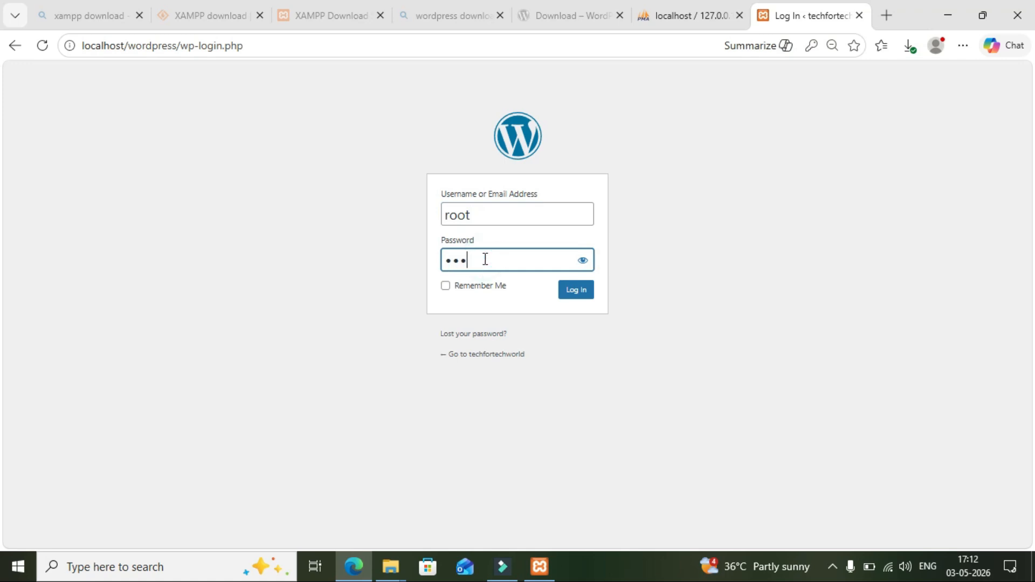
click(576, 293)
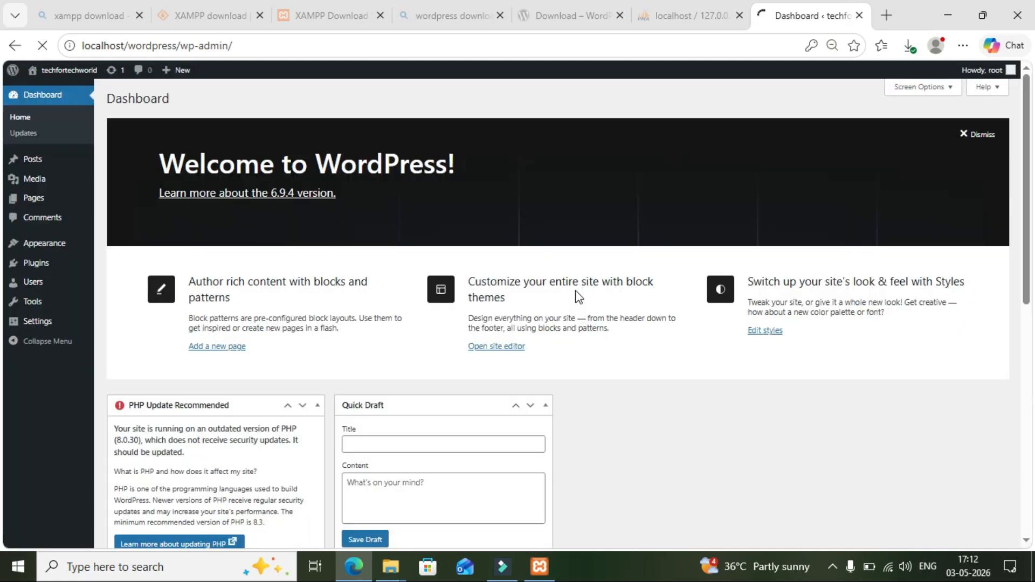
mouse_move(62, 85)
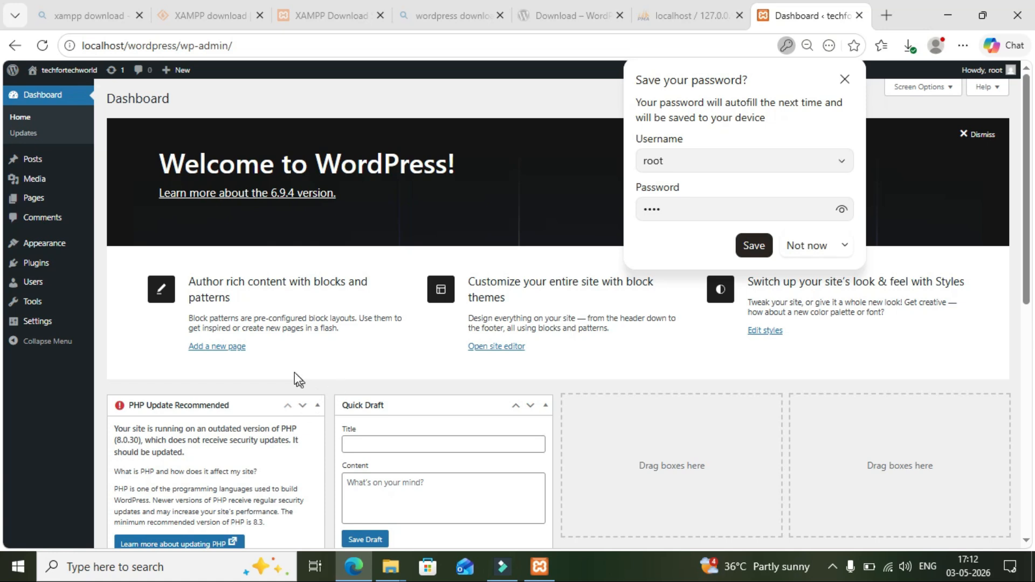
click(1027, 321)
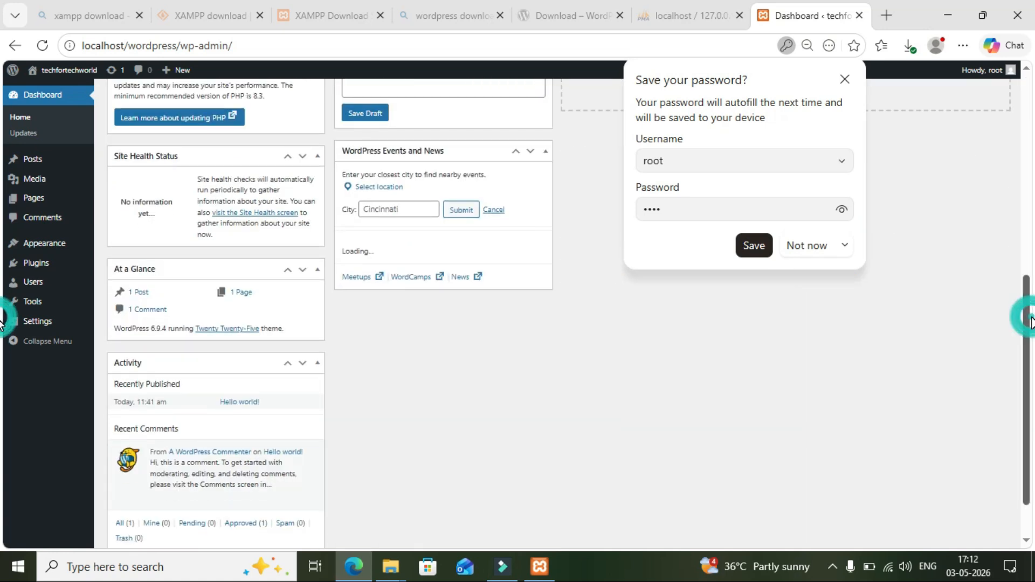
mouse_move(46, 210)
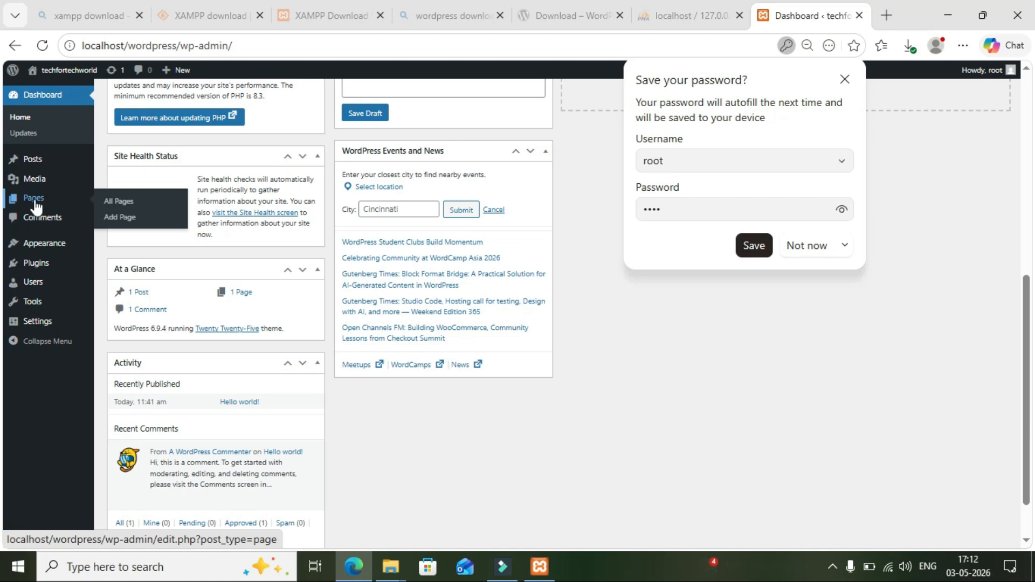
mouse_move(40, 273)
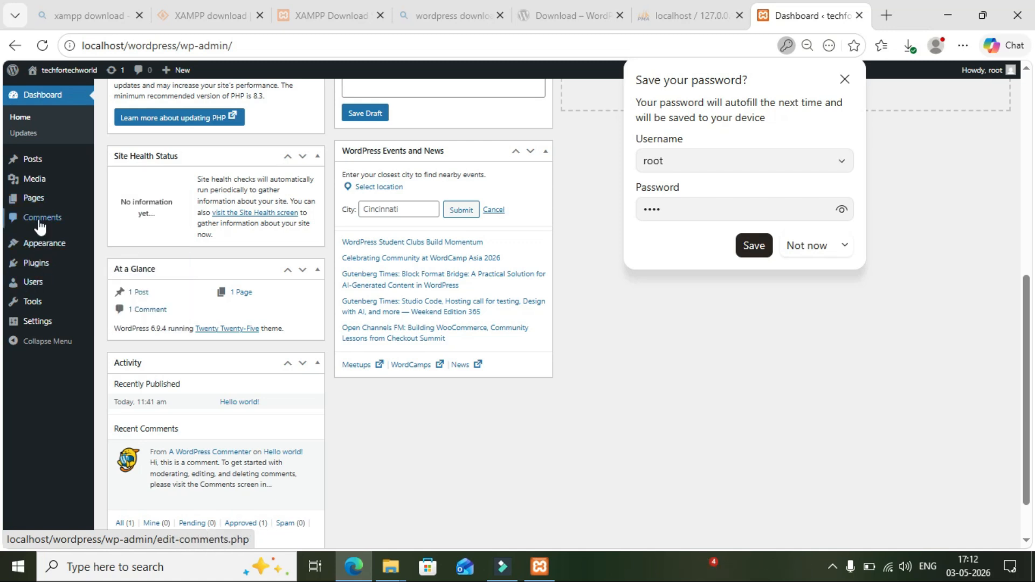
click(110, 201)
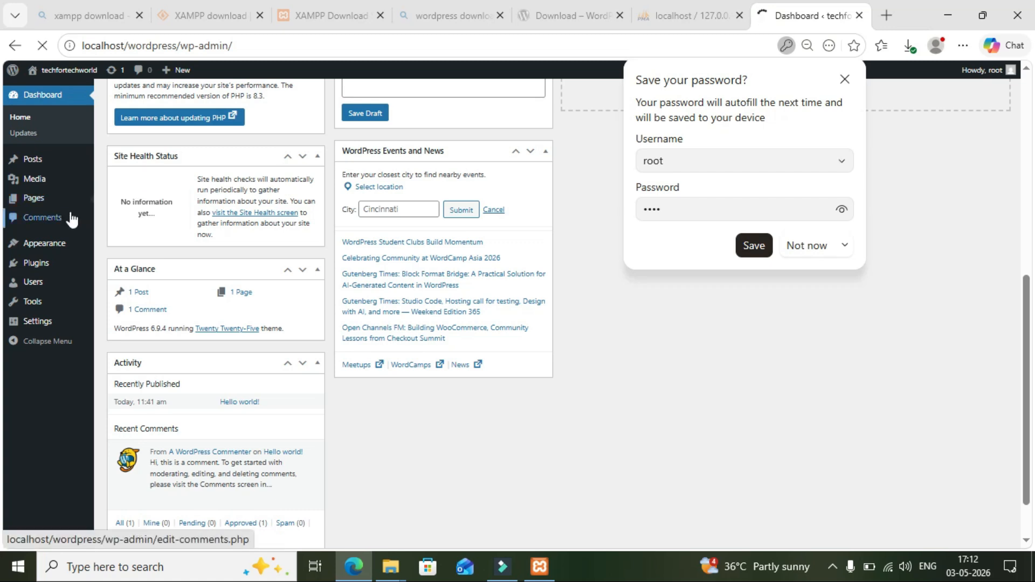
click(818, 245)
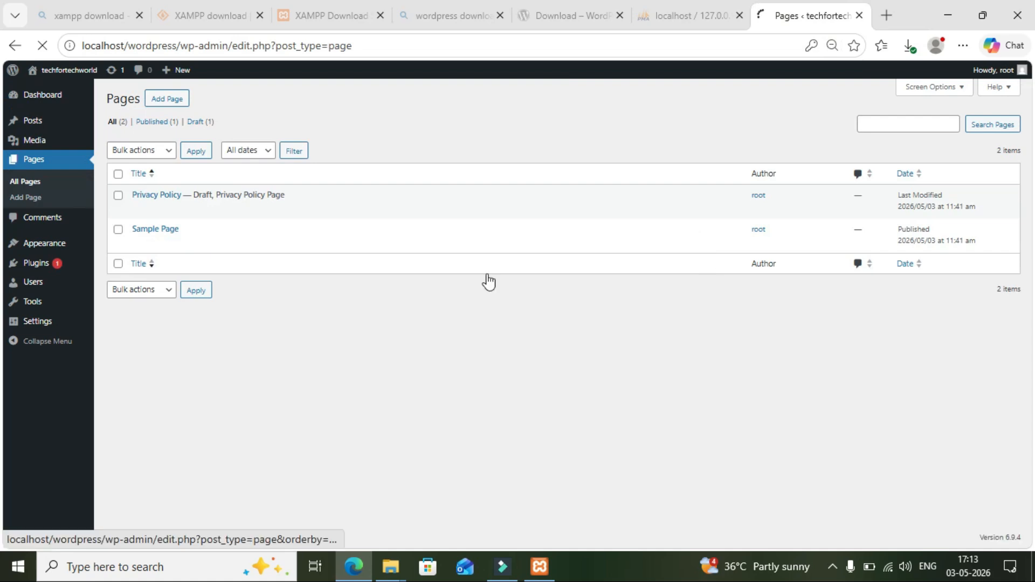
click(41, 146)
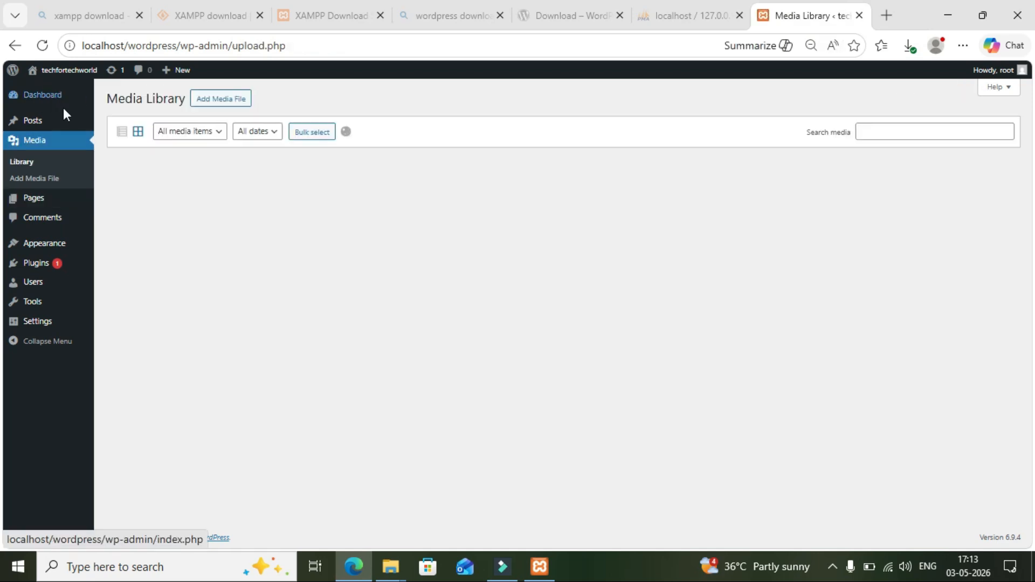
click(46, 93)
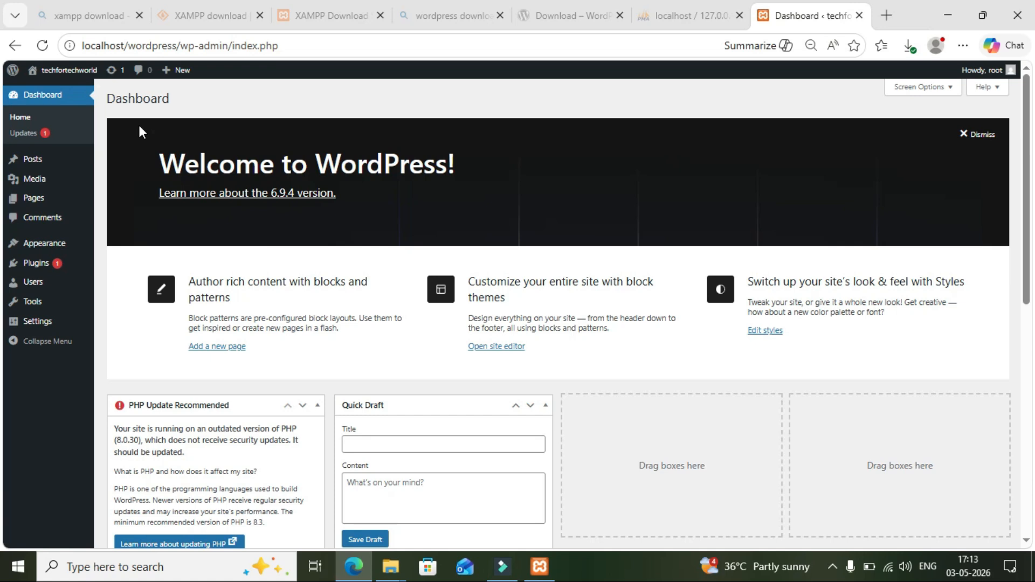
View the installed themes list, then open the Site Editor under Appearance.
click(49, 240)
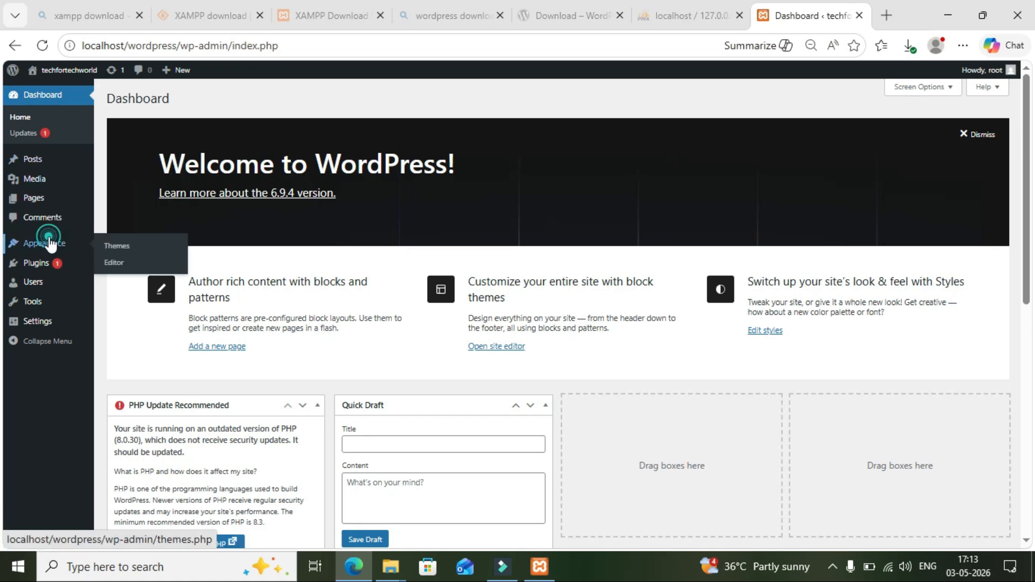
click(117, 246)
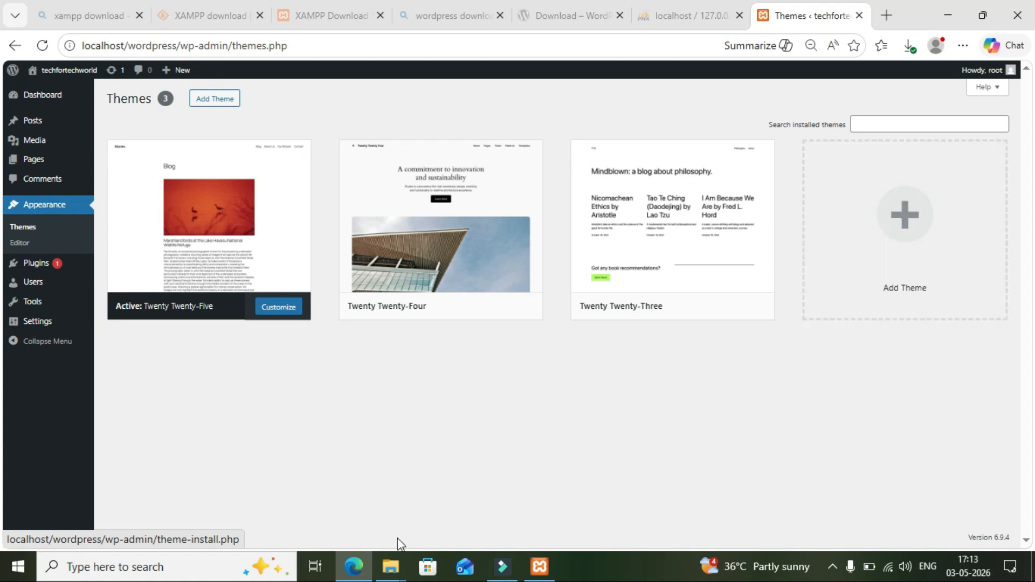
click(73, 211)
click(35, 246)
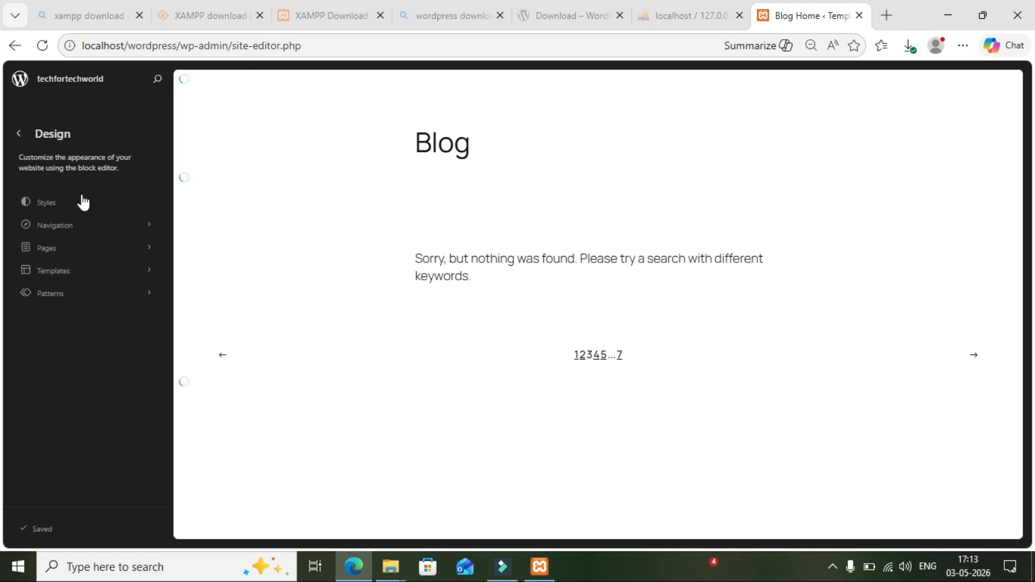
Leave the Site Editor, return to Appearance > Themes, and begin adding a new theme.
click(23, 138)
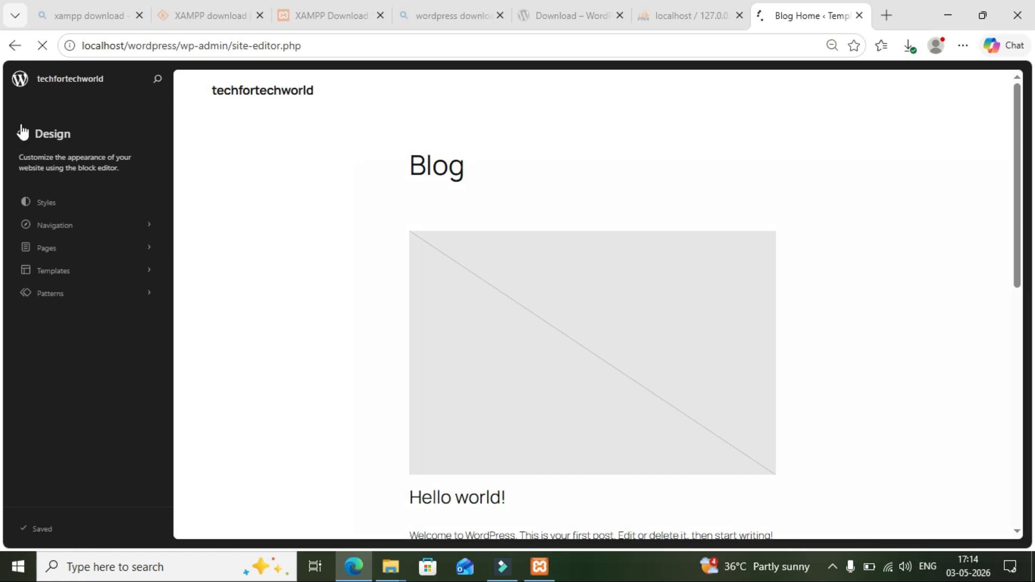
click(15, 45)
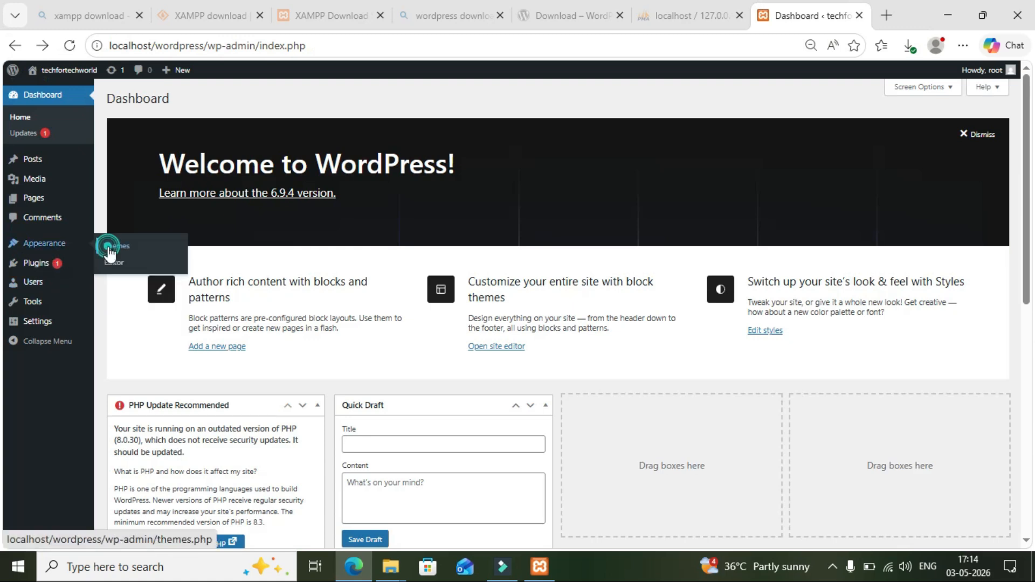
click(110, 249)
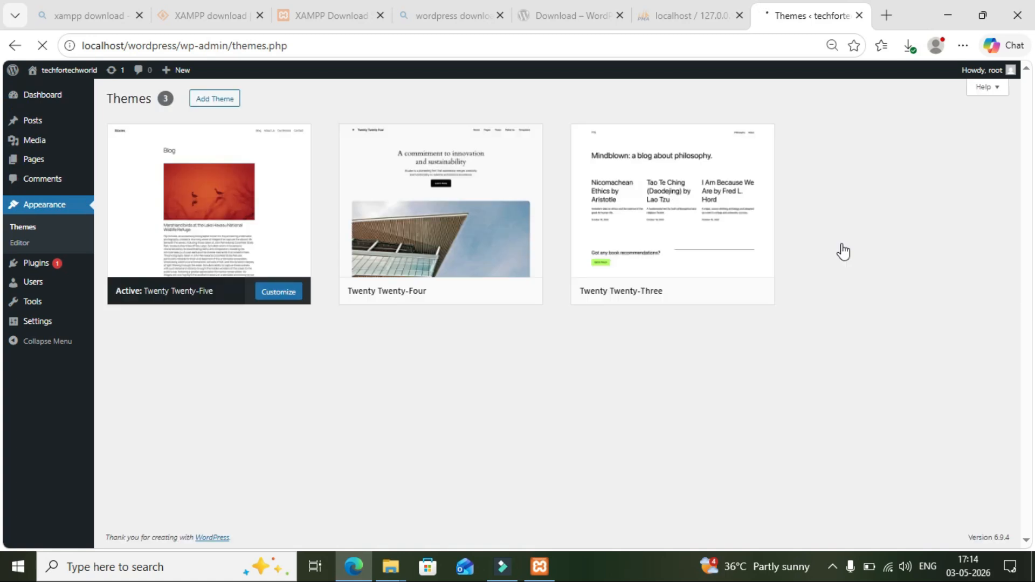
click(866, 218)
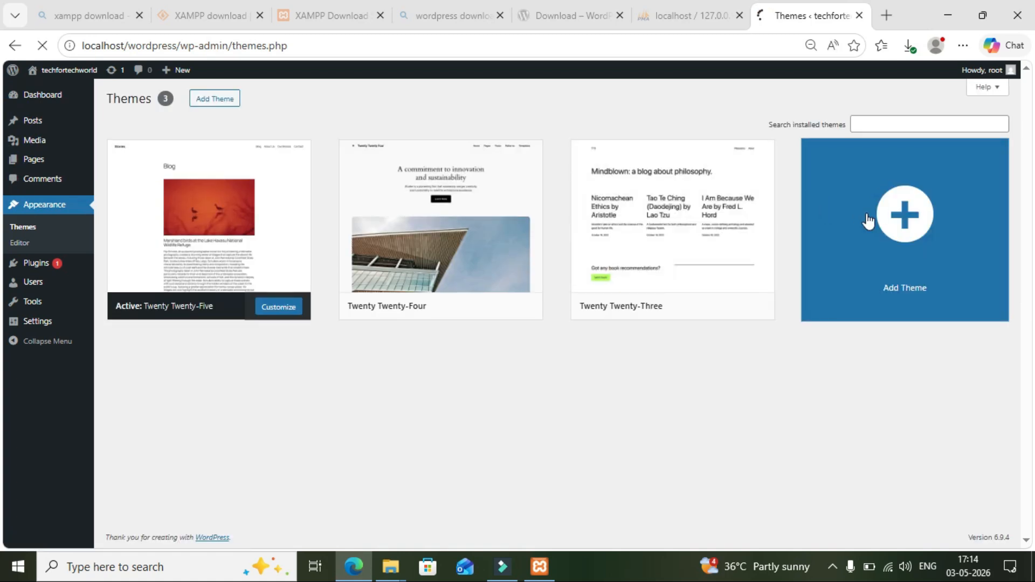